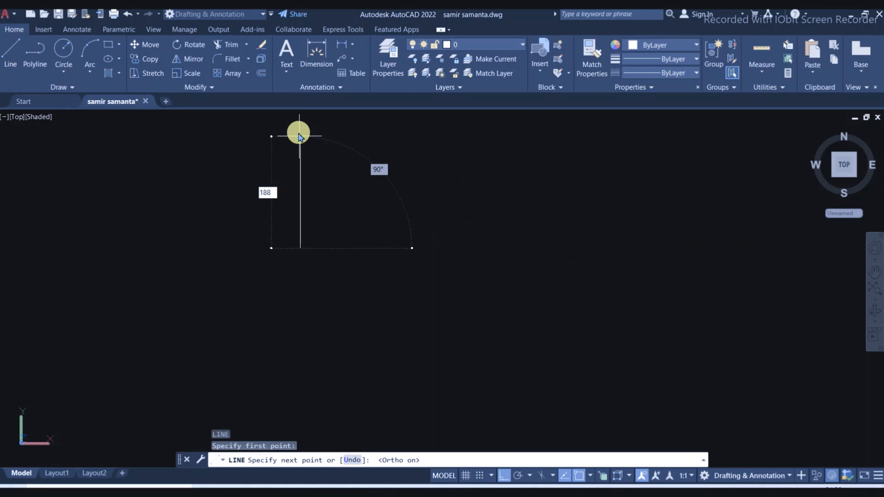
key(Return)
key(Return)
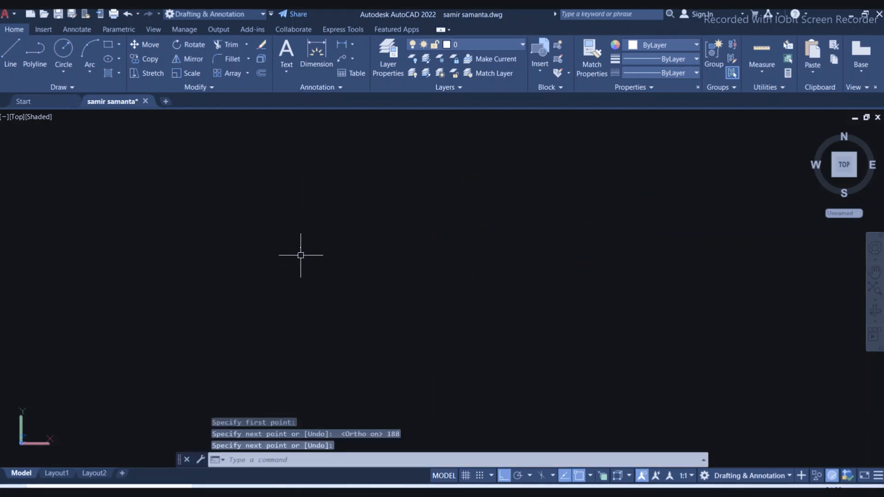
click(242, 222)
click(451, 410)
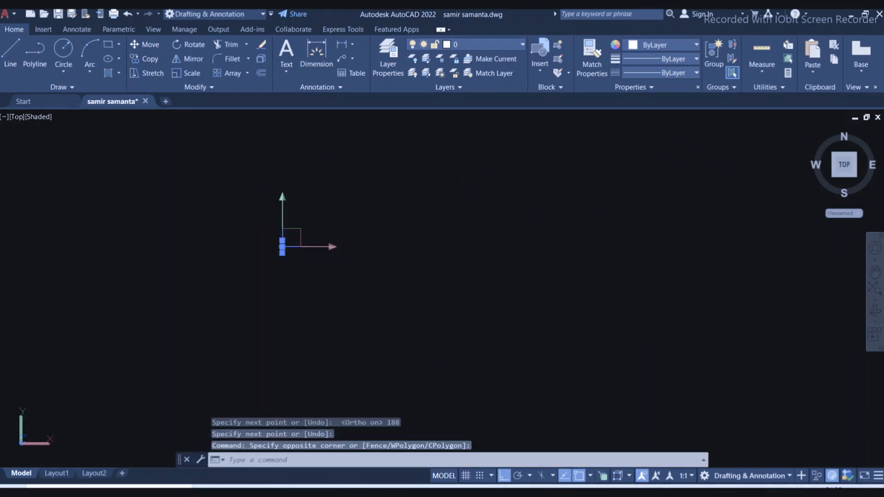
key(Delete)
Draw a horizontal line 188 units long in the empty drawing area
key(Return)
click(252, 265)
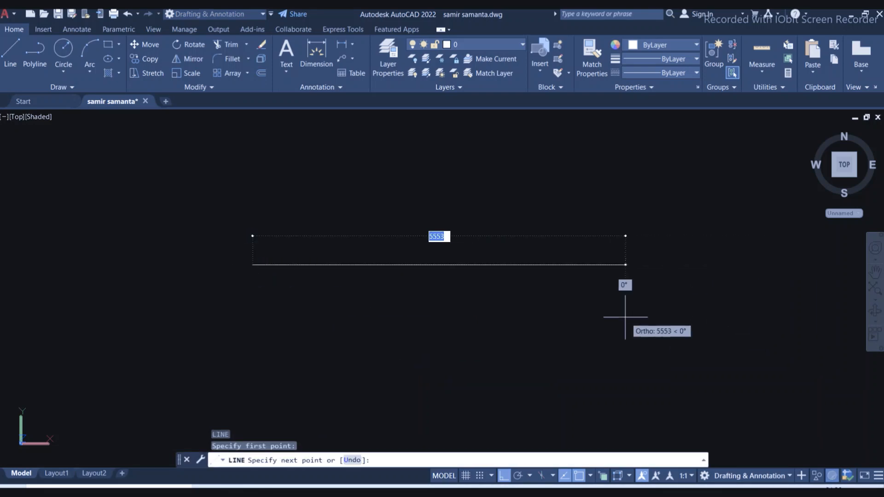
key(Return)
key(Return)
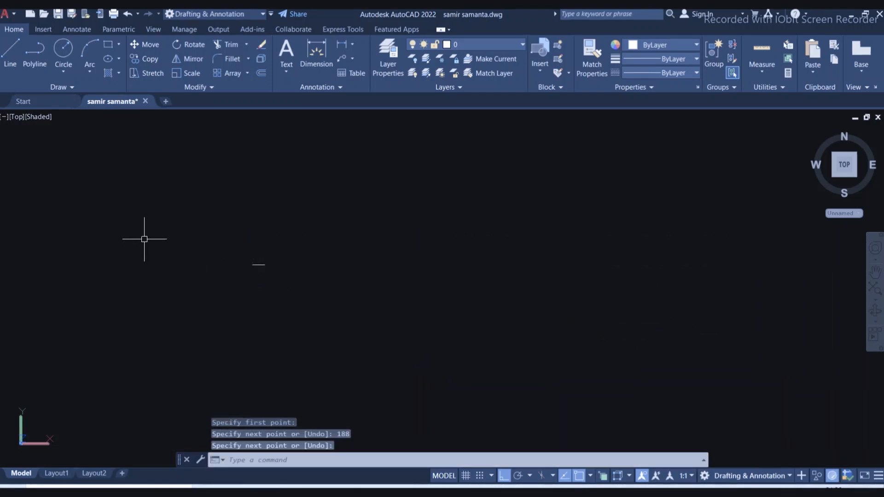
Offset the horizontal line by 10 units both above and below it
scroll(344, 203, up, 2)
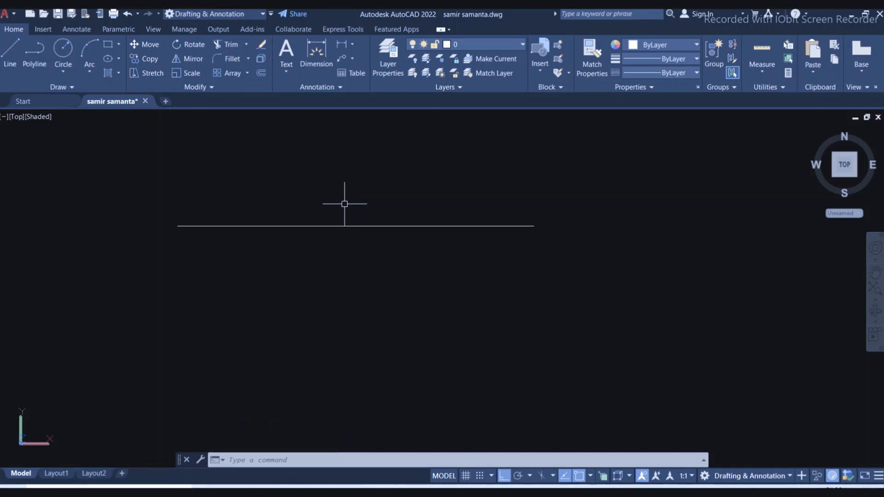
text(o)
key(Return)
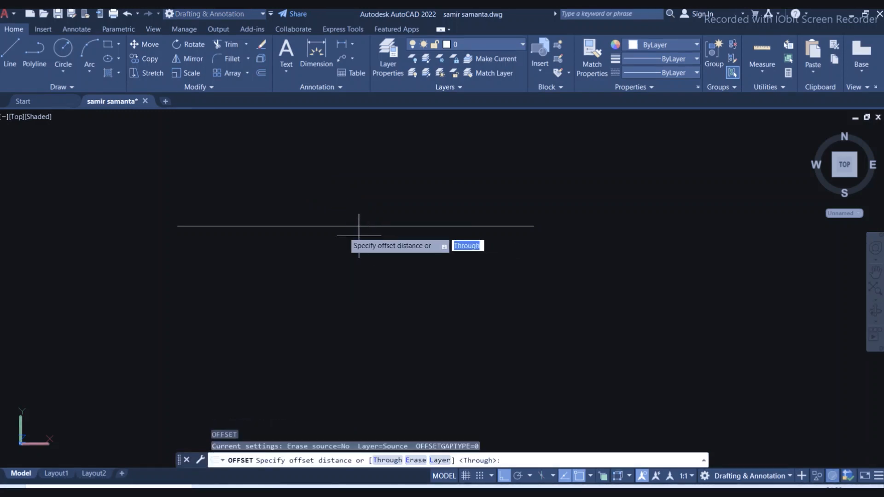
text(10)
key(Return)
click(350, 226)
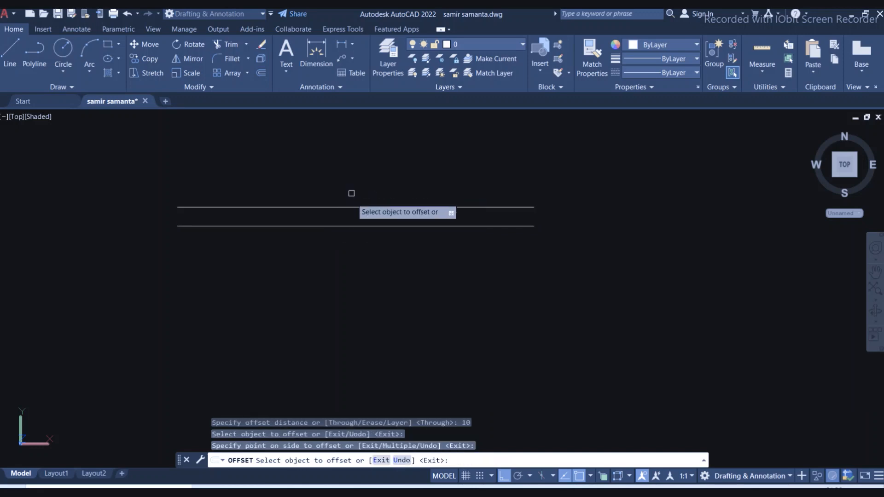
click(350, 193)
click(351, 226)
click(361, 295)
key(Escape)
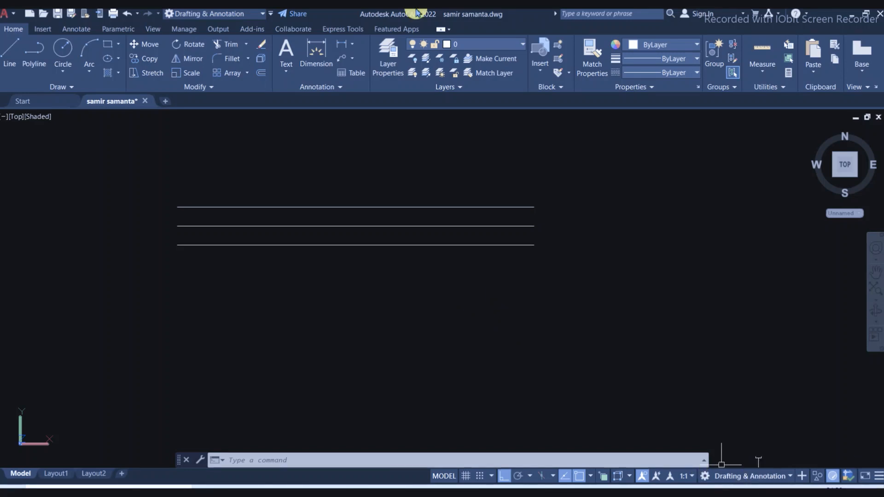
Draw a circle with radius 40 centred on the right end of the middle horizontal line
text(c)
key(Return)
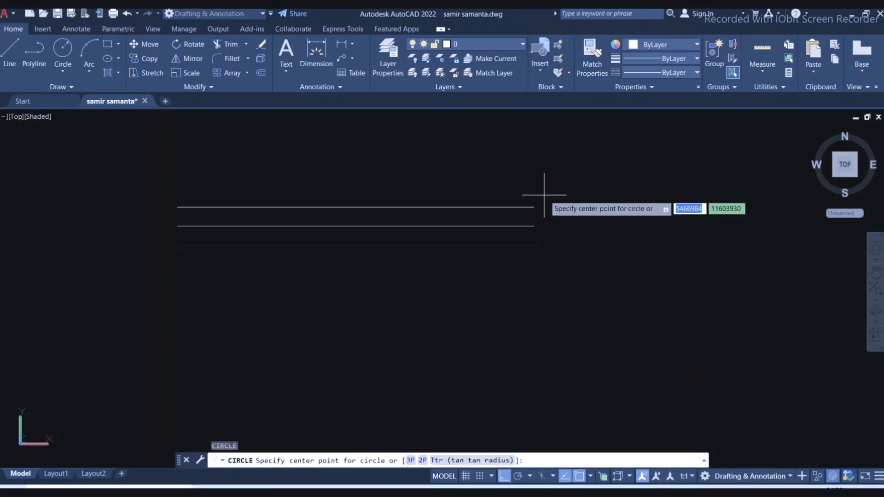
click(534, 225)
text(40)
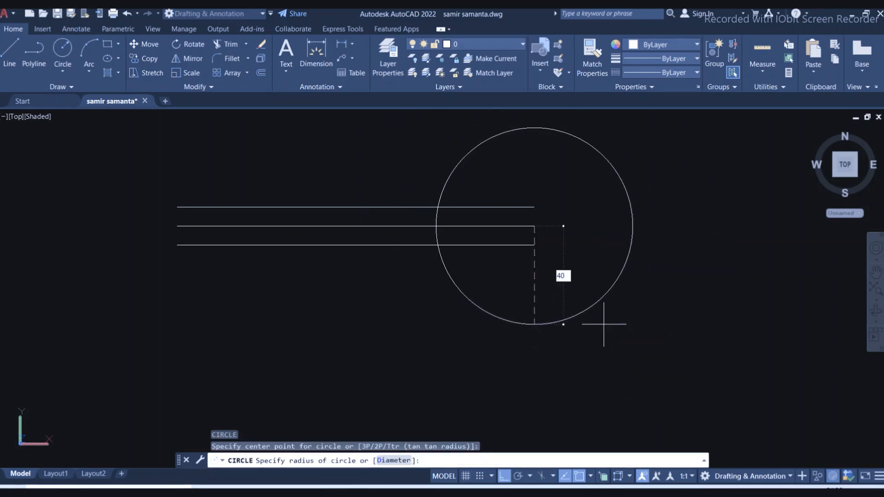
key(Return)
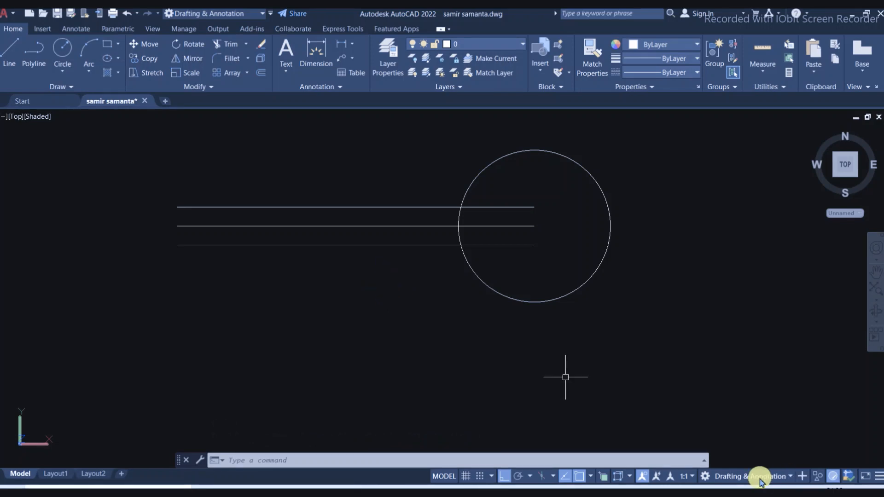
Fillet the upper horizontal line to the upper-left side of the circle with radius 20
text(f)
key(Return)
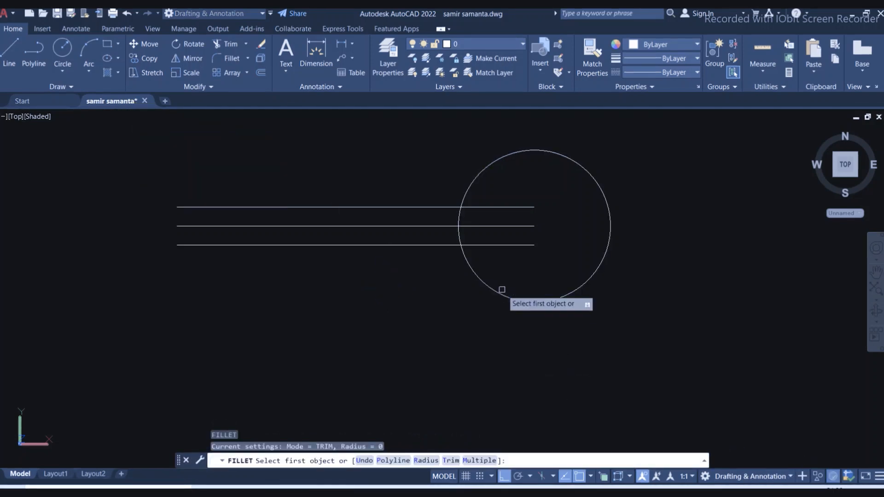
text(r)
key(Return)
text(20)
key(Return)
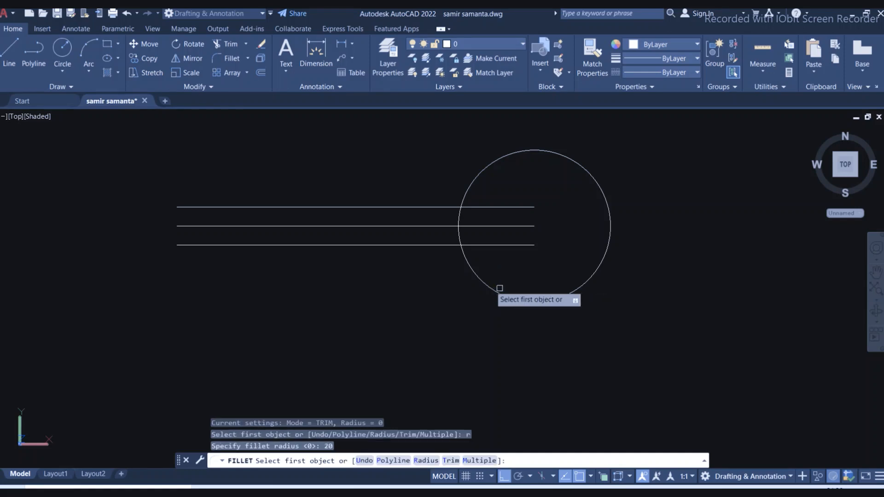
click(423, 208)
click(471, 185)
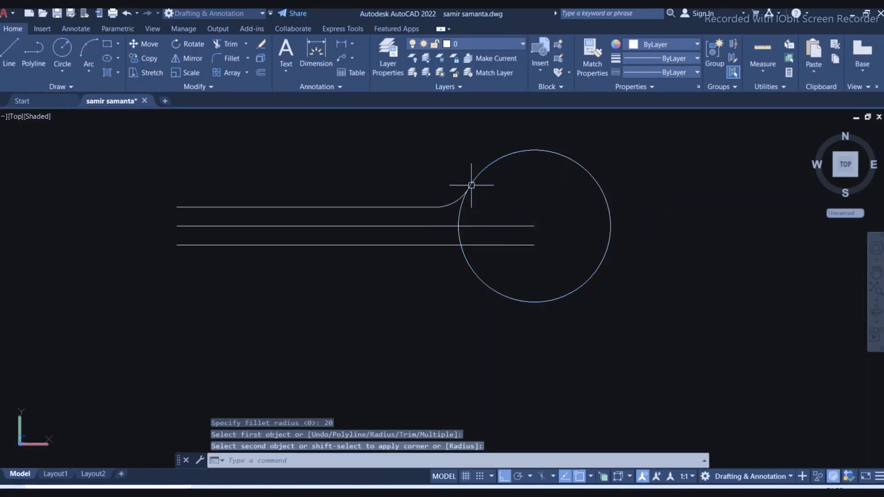
key(Escape)
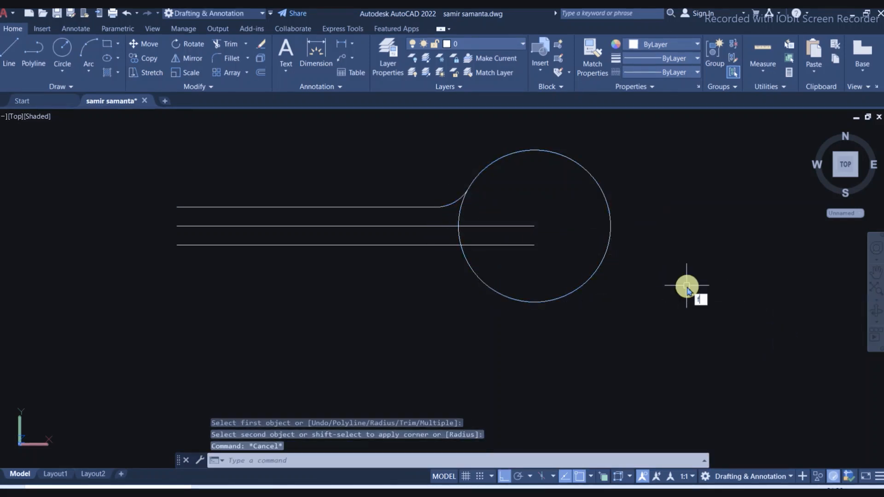
Fillet the lower horizontal line to the lower-left side of the circle with radius 40
key(Return)
text(r)
key(Return)
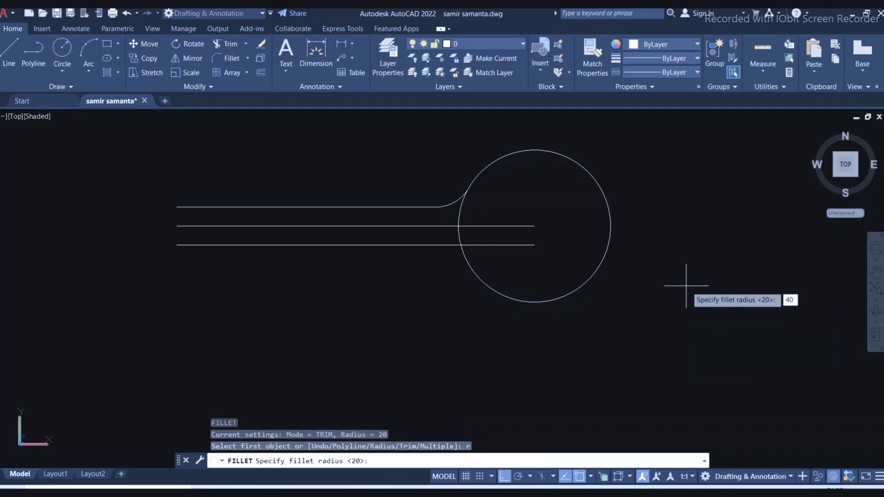
key(Return)
click(430, 245)
click(501, 289)
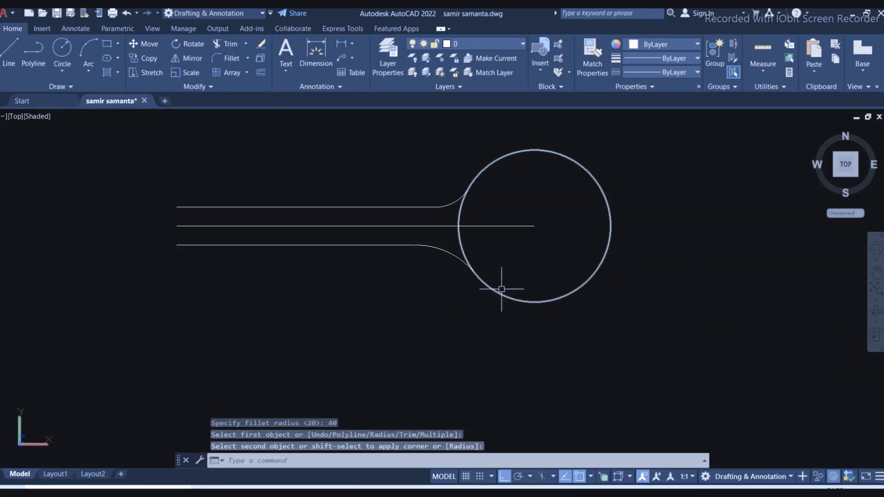
key(Escape)
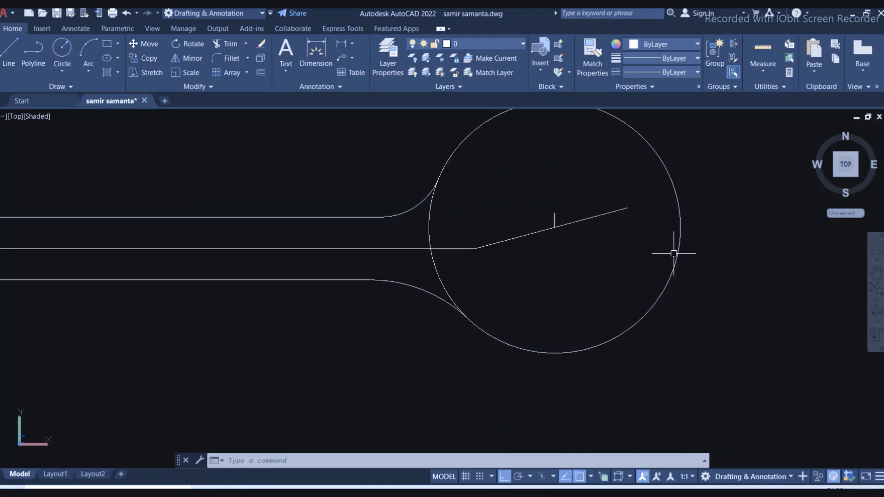
Draw a circle with radius 14 at the centre of the large circle
text(c)
key(Return)
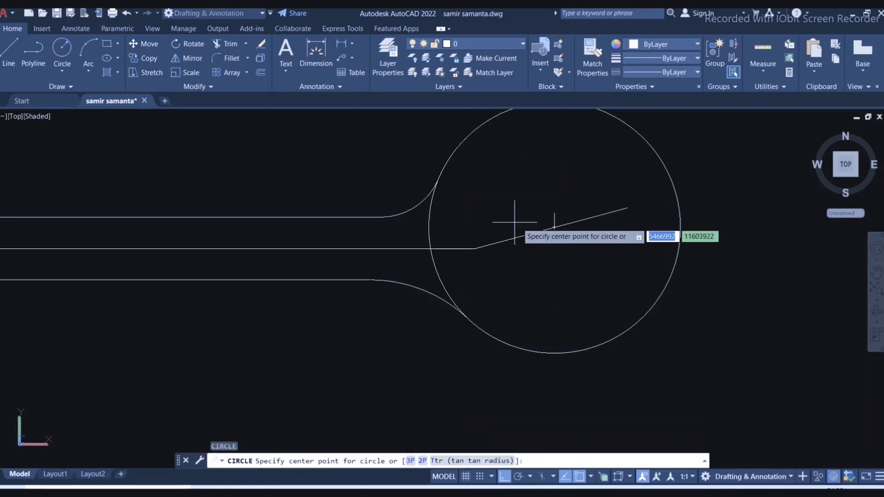
click(555, 227)
text(14)
key(Return)
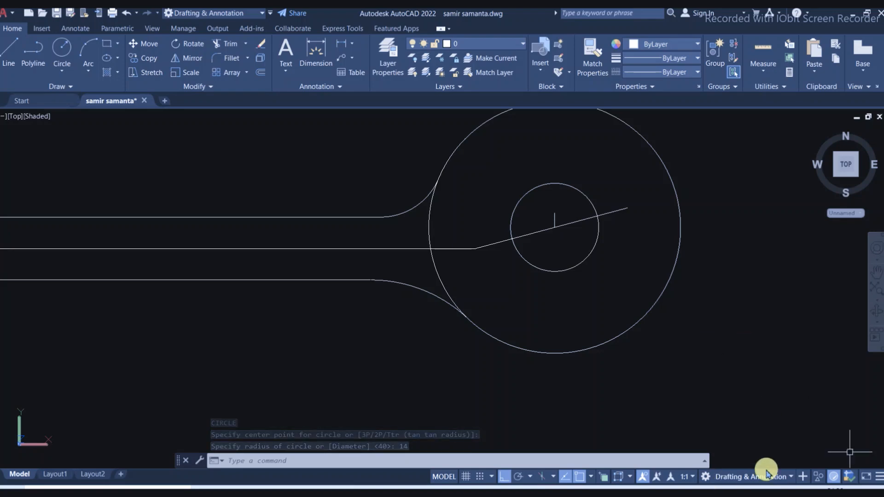
Draw a circle with radius 30 centred near the lower-left end of the slanted line
key(Return)
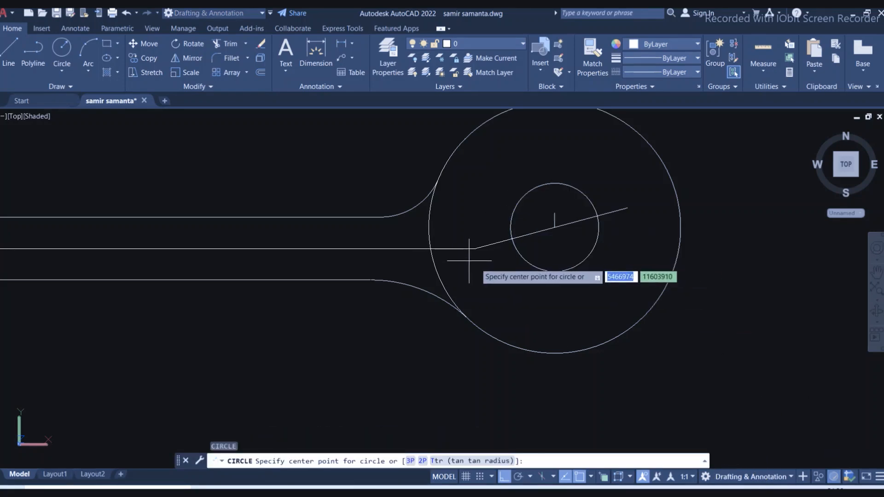
click(481, 249)
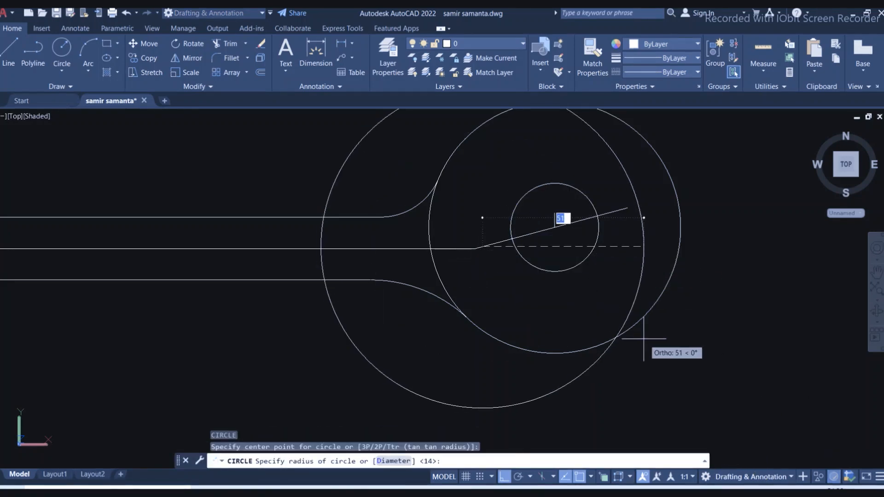
text(30)
key(Return)
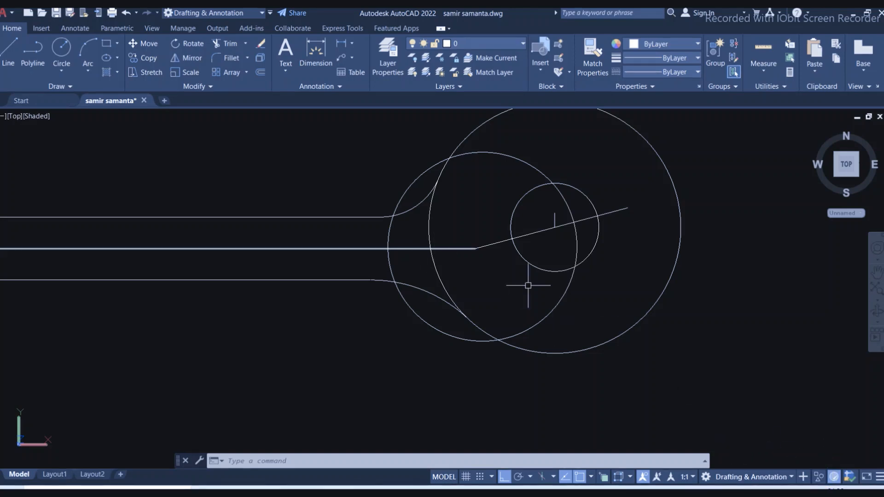
Trim away the left part of the radius 30 circle that lies outside the large circle
scroll(649, 338, down, 3)
scroll(770, 316, up, 2)
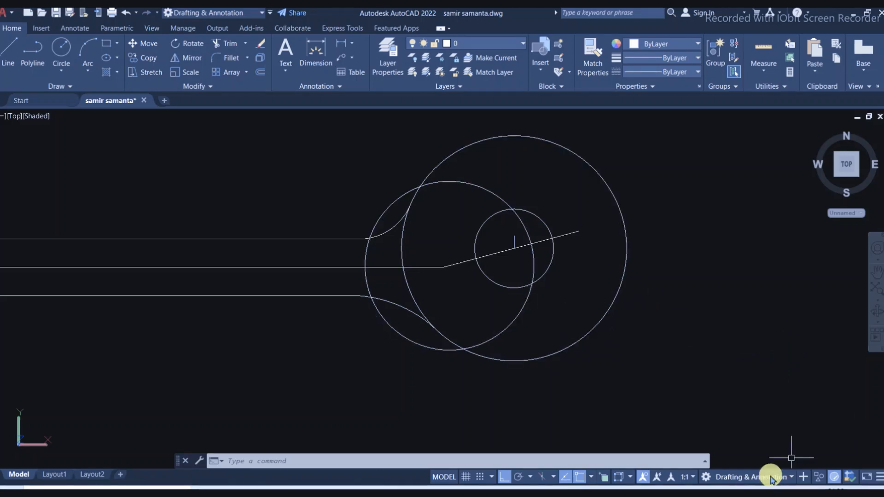
key(Escape)
text(tr)
key(Return)
key(Return)
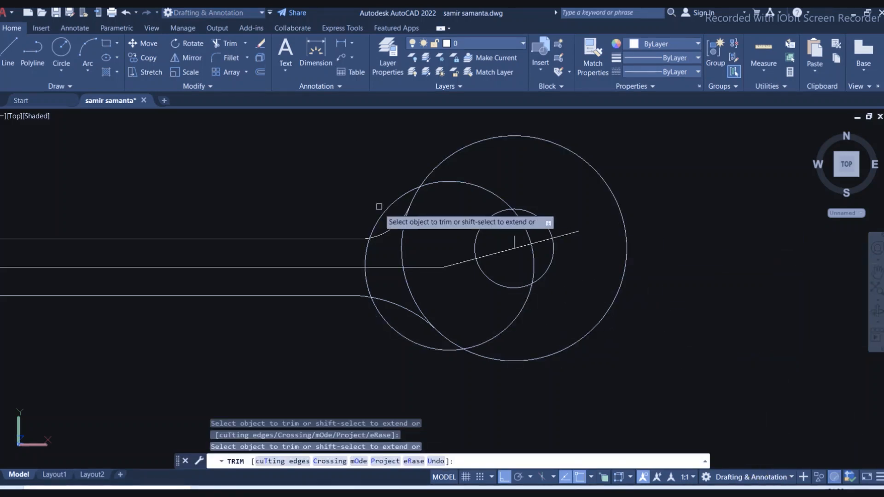
click(385, 212)
click(366, 257)
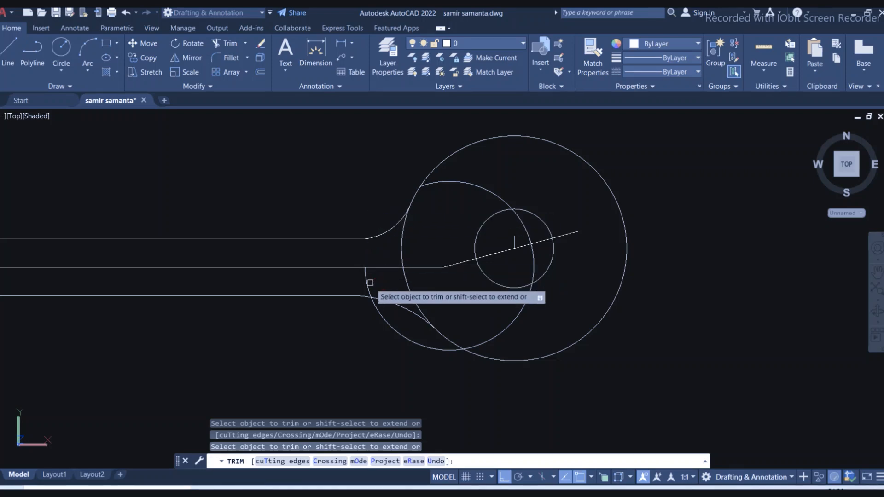
click(370, 293)
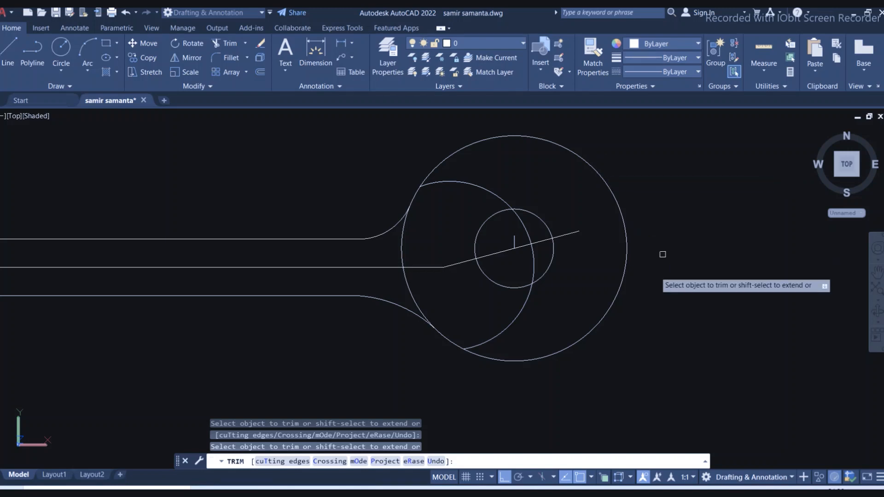
Trim off the large circle's right-hand arc and all remaining arcs of the radius 30 circle, including the piece inside the small circle
click(621, 272)
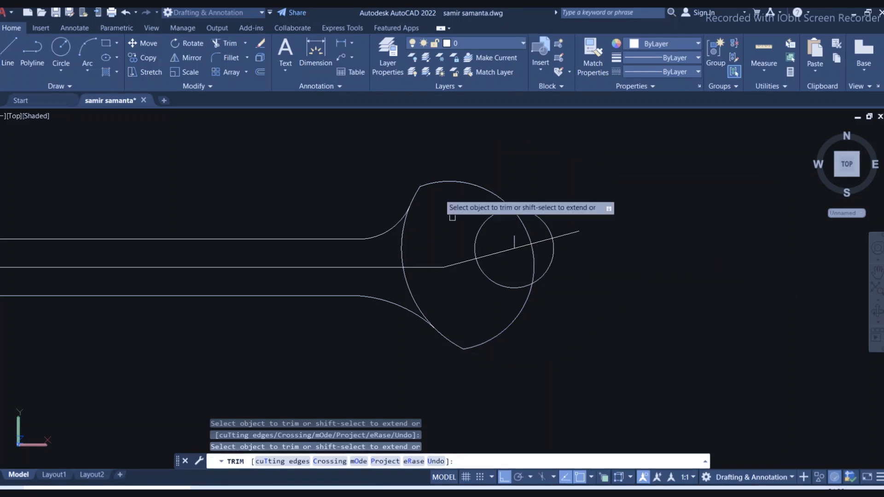
click(454, 179)
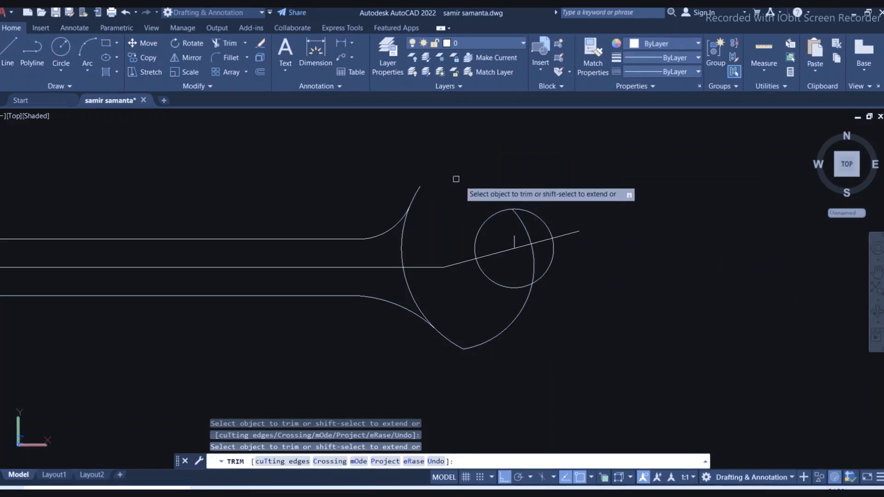
click(522, 309)
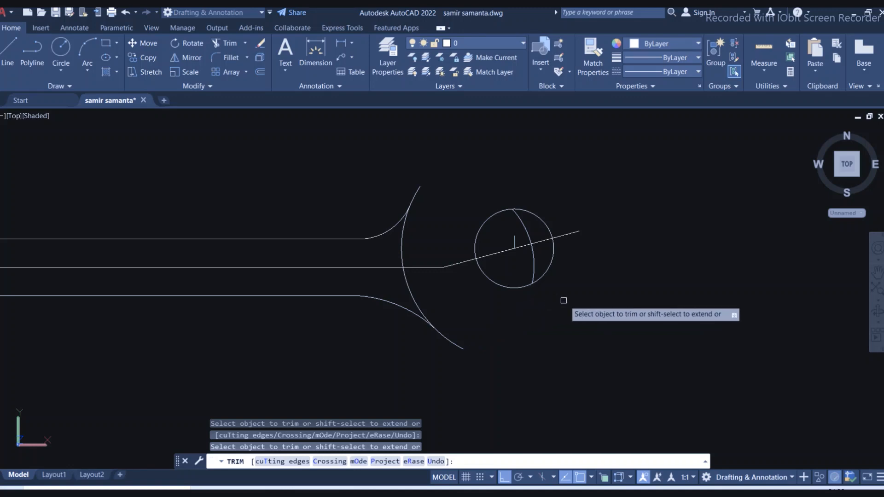
drag(533, 251, 538, 254)
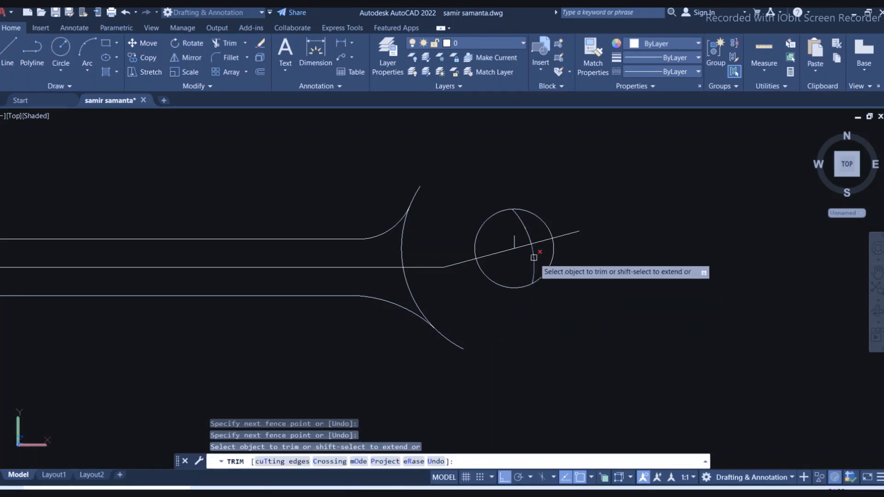
click(534, 253)
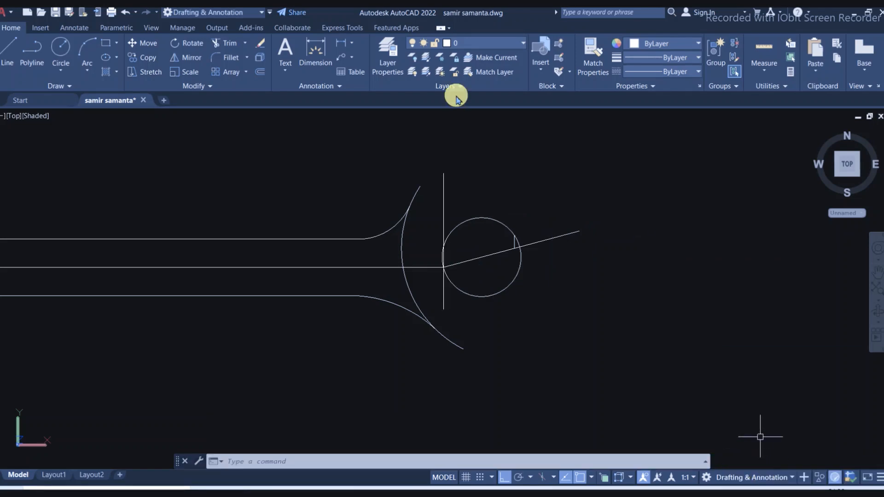
Offset the slanted line by 12 units to both its upper and lower sides
text(o)
key(Return)
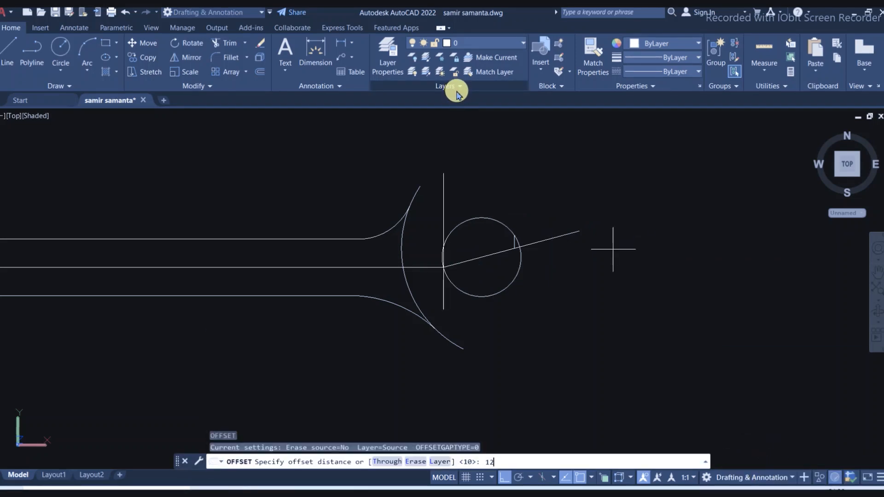
text(12)
key(Return)
click(491, 255)
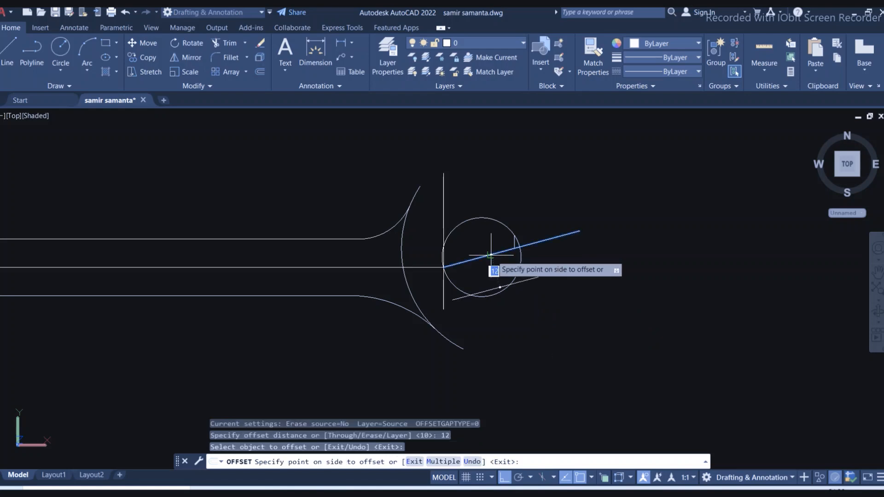
click(500, 241)
click(499, 253)
click(554, 298)
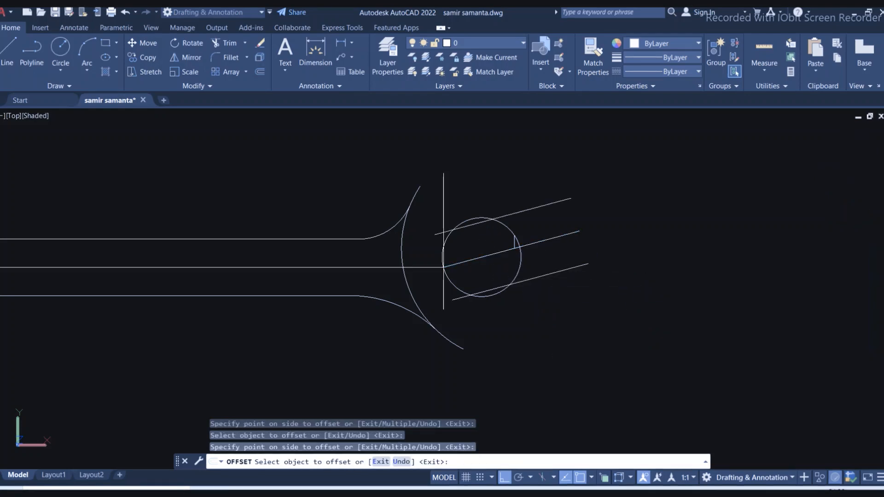
Trim the small circle's upper, right and lower arcs and the overhanging left ends of both offset lines to form the jaw slot
key(Escape)
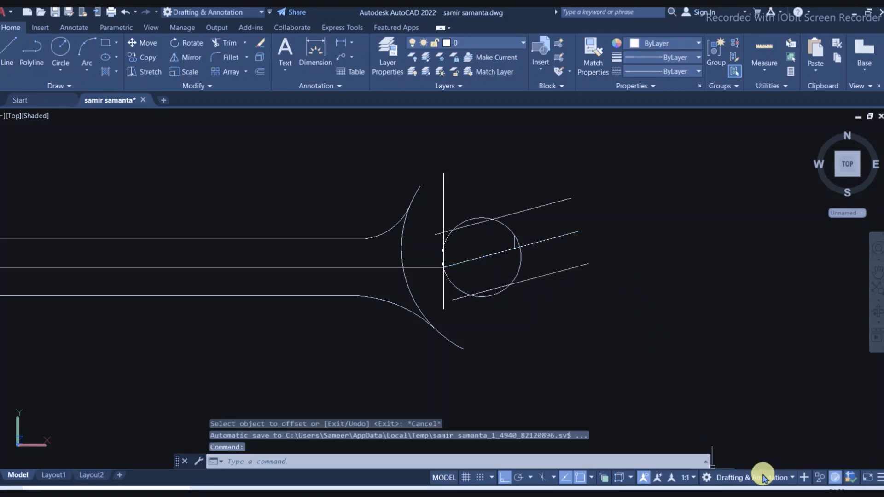
text(tr)
key(Return)
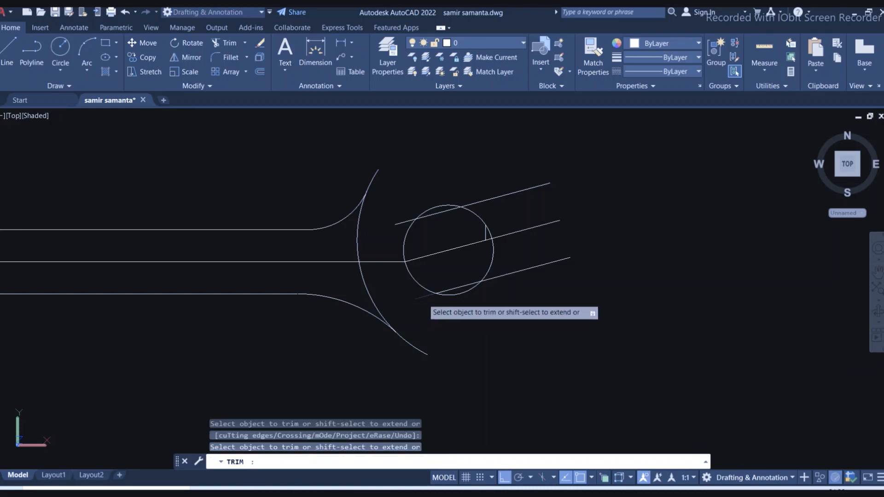
click(421, 298)
click(464, 295)
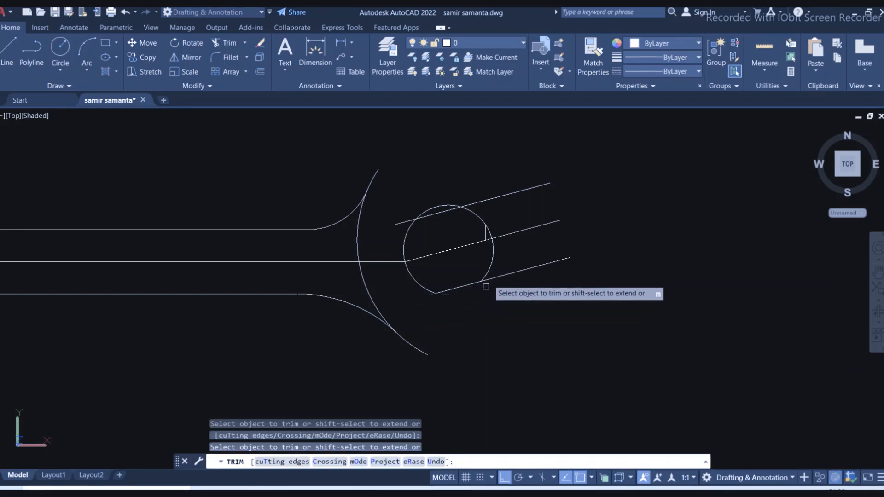
click(492, 263)
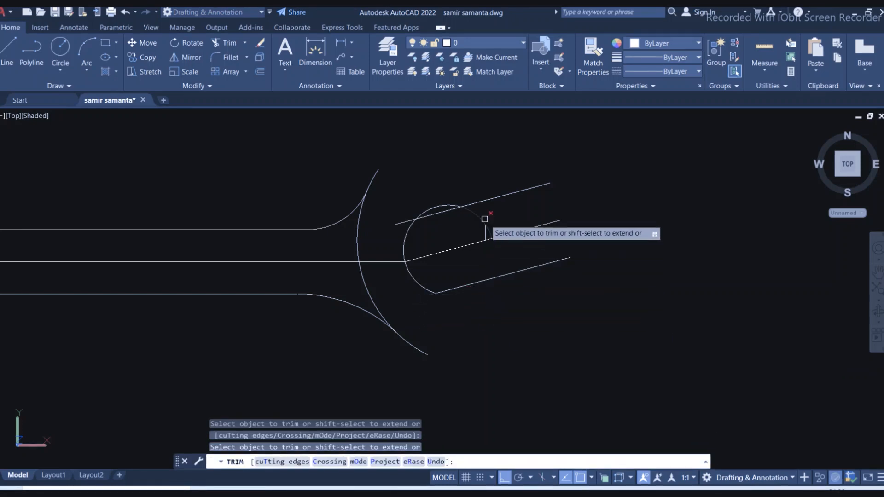
click(437, 207)
click(394, 221)
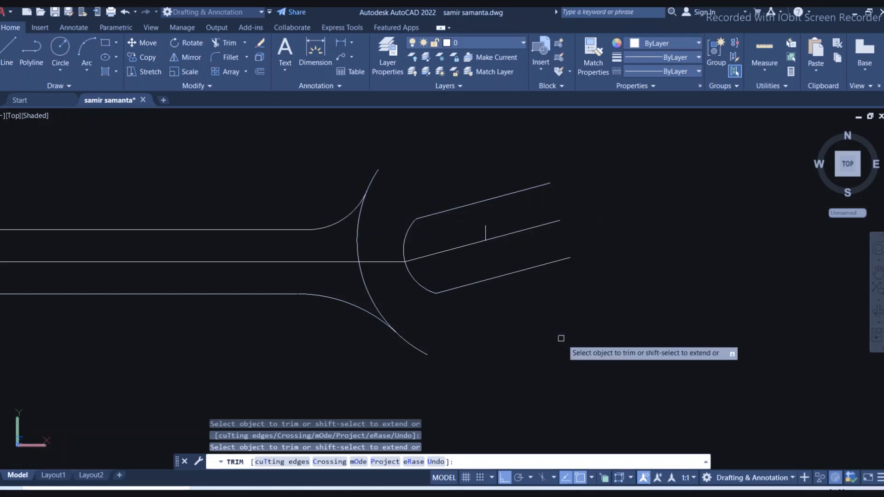
key(Escape)
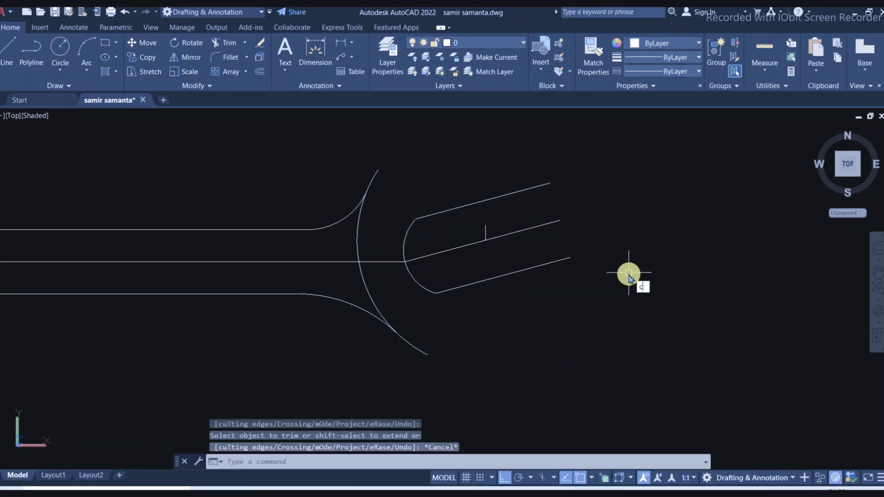
Draw a circle with radius 30 centred where the slanted line meets the handle's centreline
text(c)
key(Return)
click(405, 262)
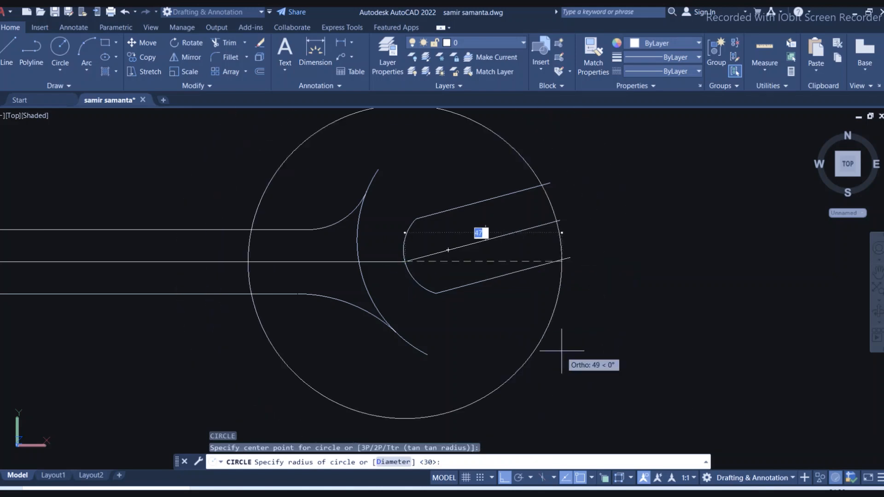
key(Return)
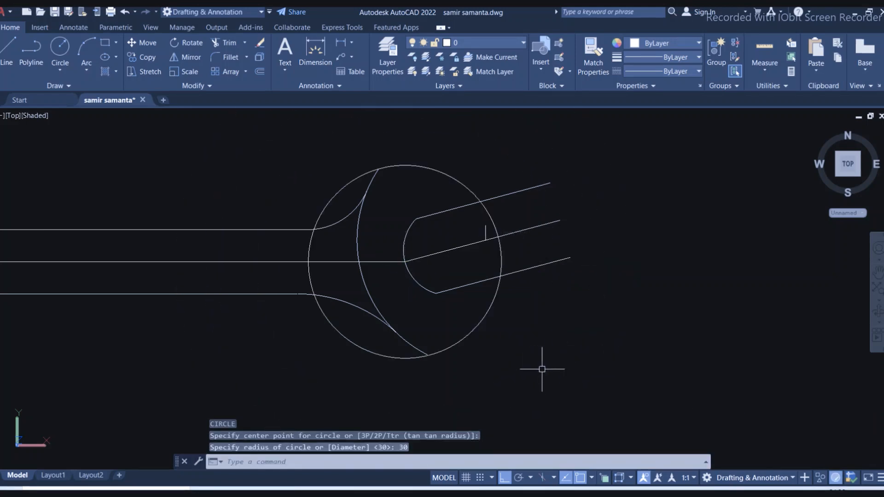
key(Escape)
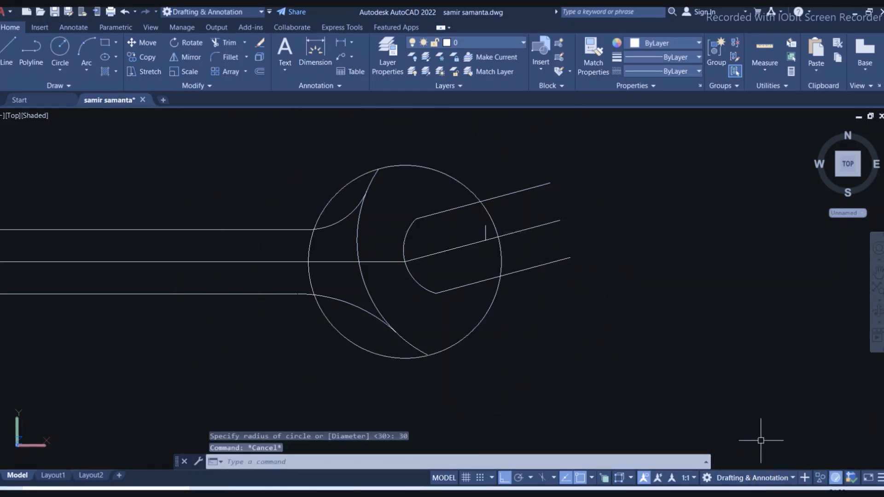
Try to trim off the lower arc of the radius 30 circle, and undo that trim
text(tr)
key(Return)
click(375, 357)
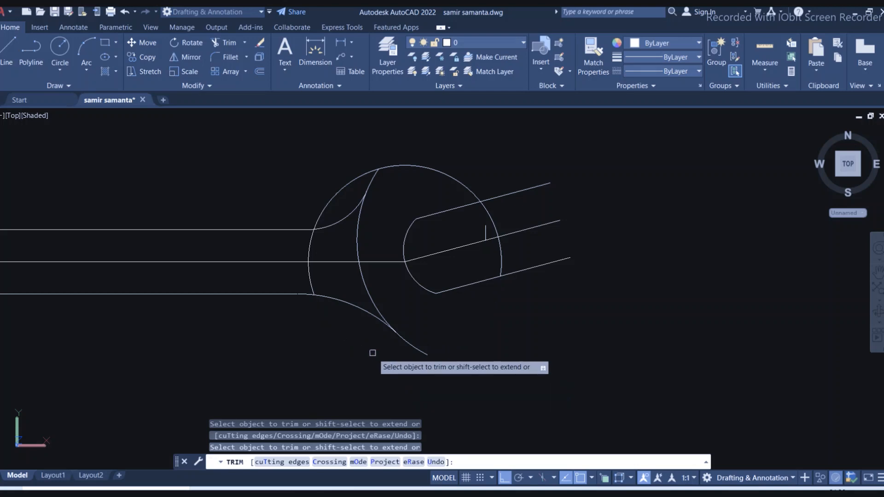
key(Escape)
key(ctrl+z)
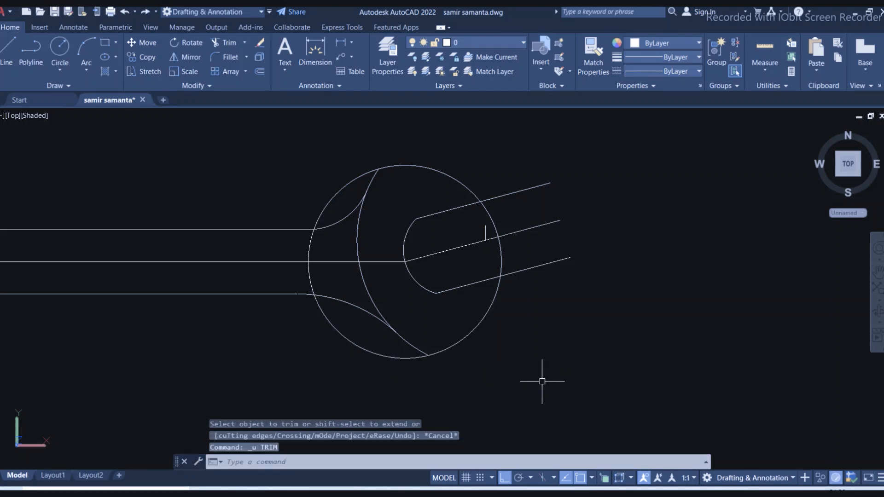
Fillet the lower and upper ends of the large arc behind the jaw to the radius 30 circle with radius 16
scroll(542, 381, up, 2)
scroll(718, 467, down, 3)
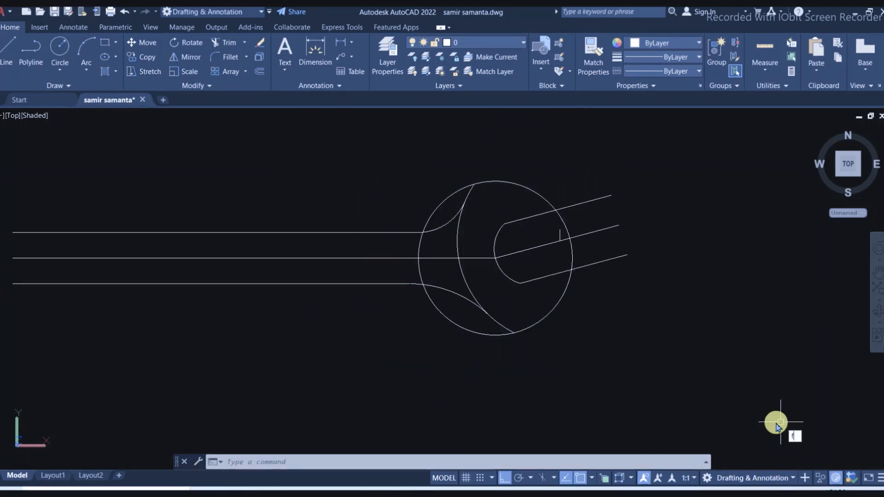
key(Return)
text(r)
key(Return)
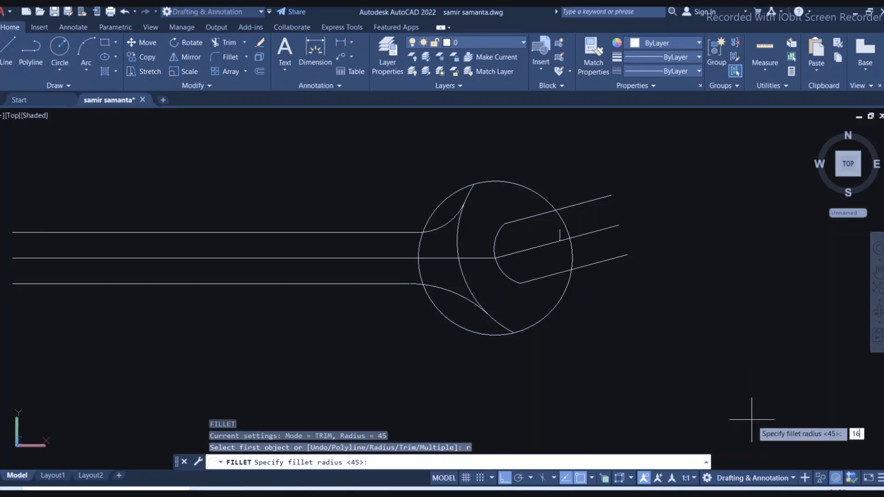
key(Return)
click(509, 328)
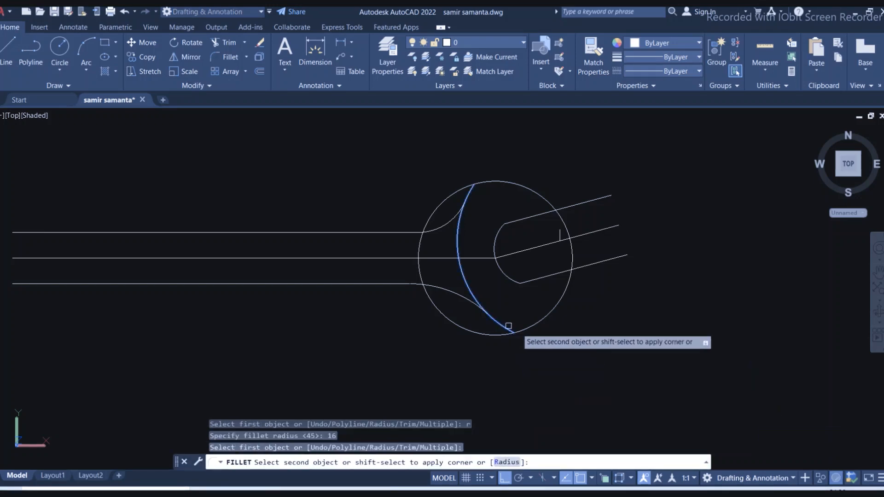
click(533, 327)
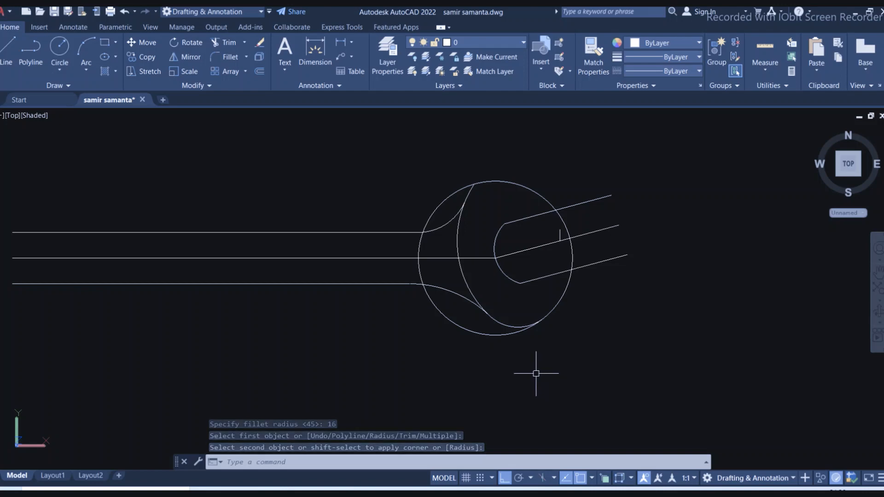
key(Return)
click(470, 199)
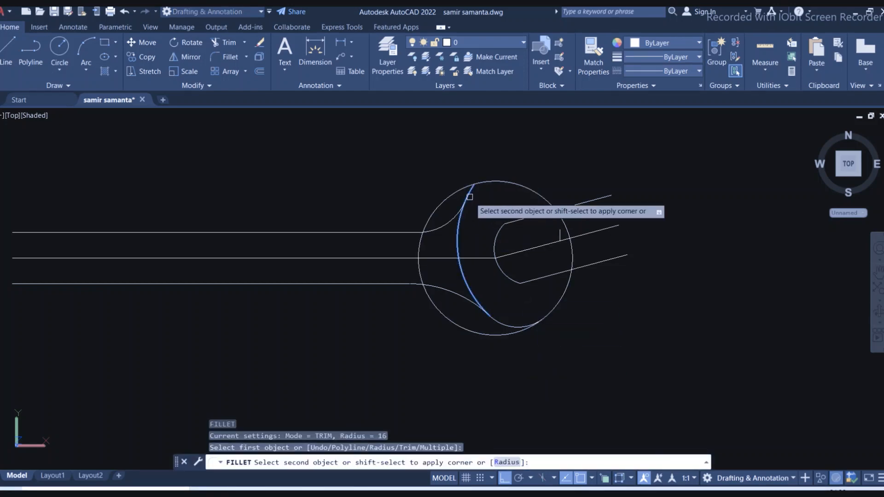
key(Escape)
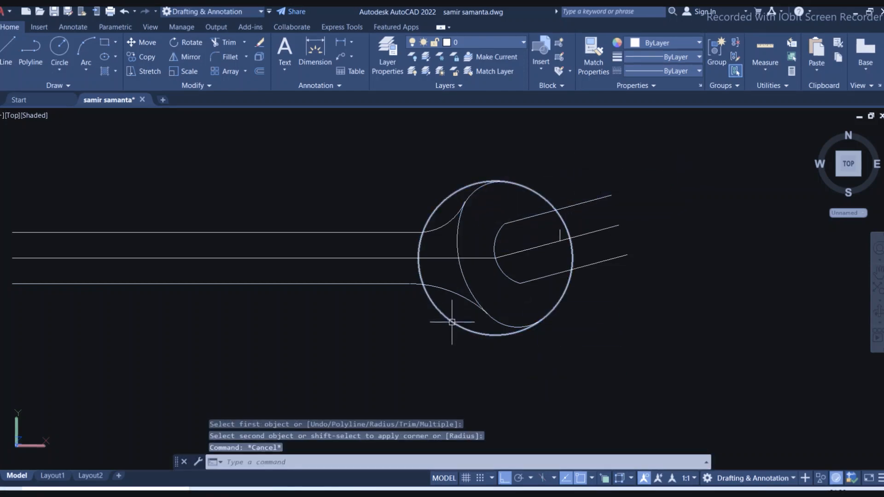
Try to trim off the radius 30 circle's left side, its arc above the upper jaw and the arc across the slot opening
text(tr)
key(Return)
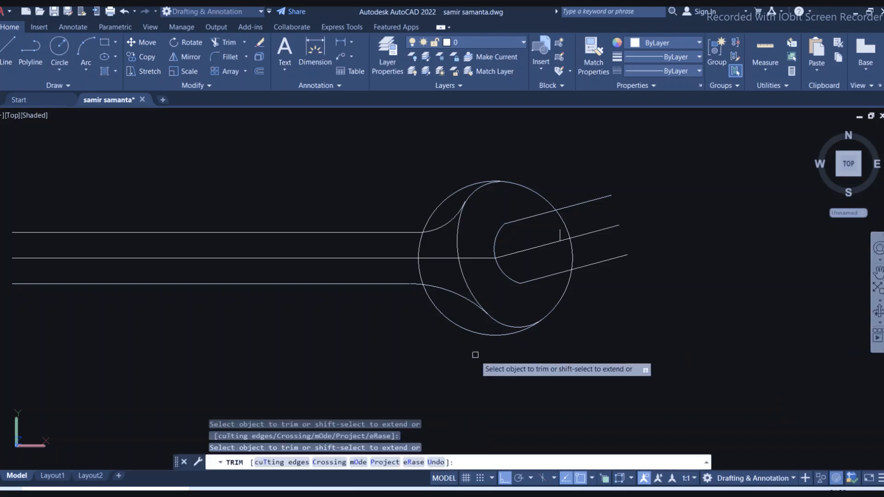
click(473, 332)
click(417, 270)
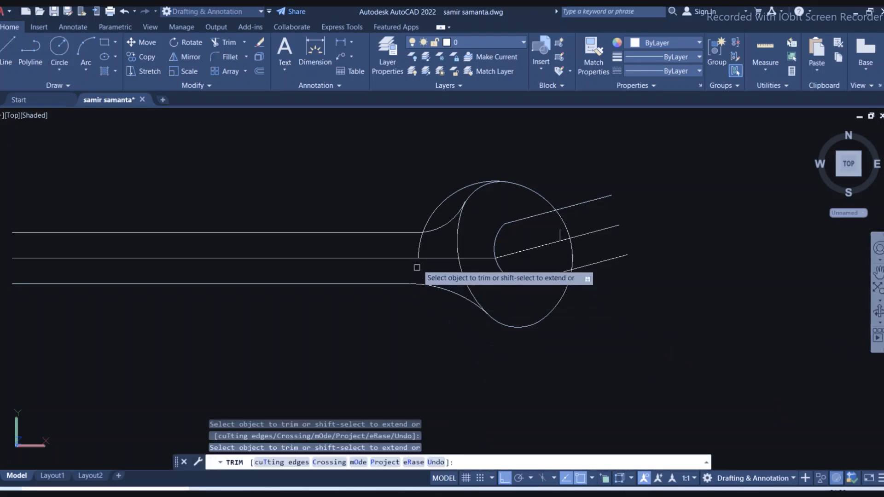
click(430, 219)
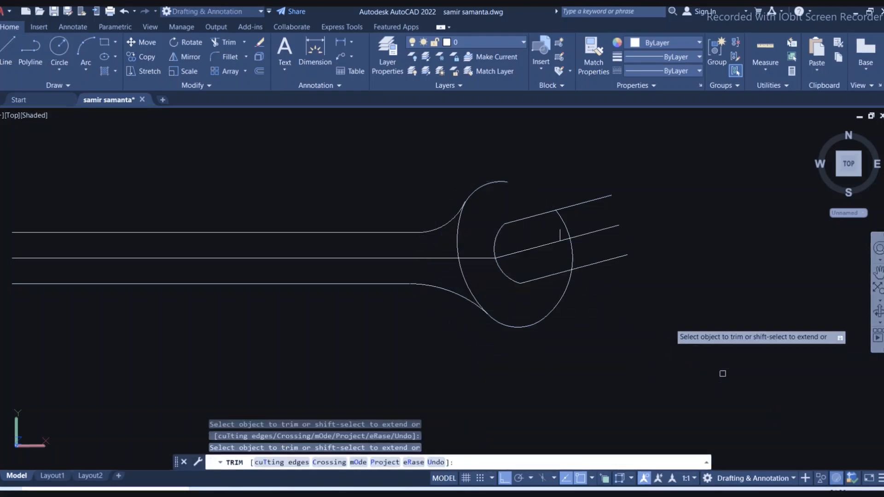
click(573, 255)
click(566, 229)
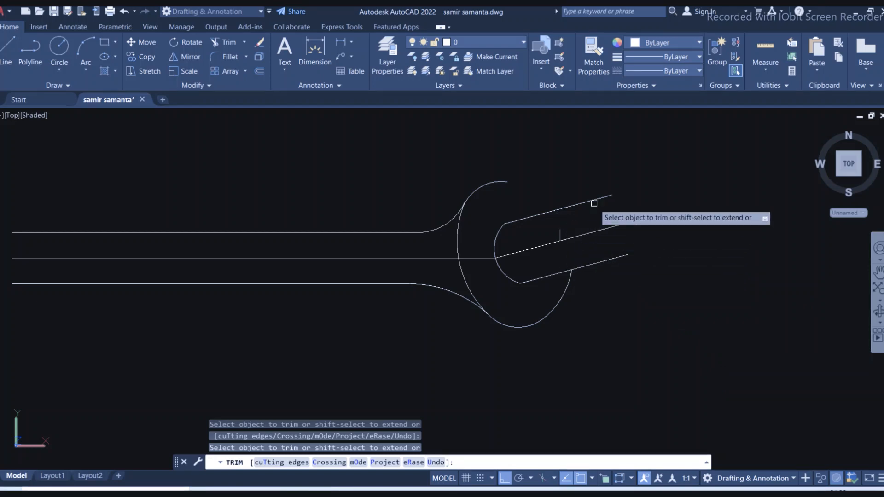
key(Escape)
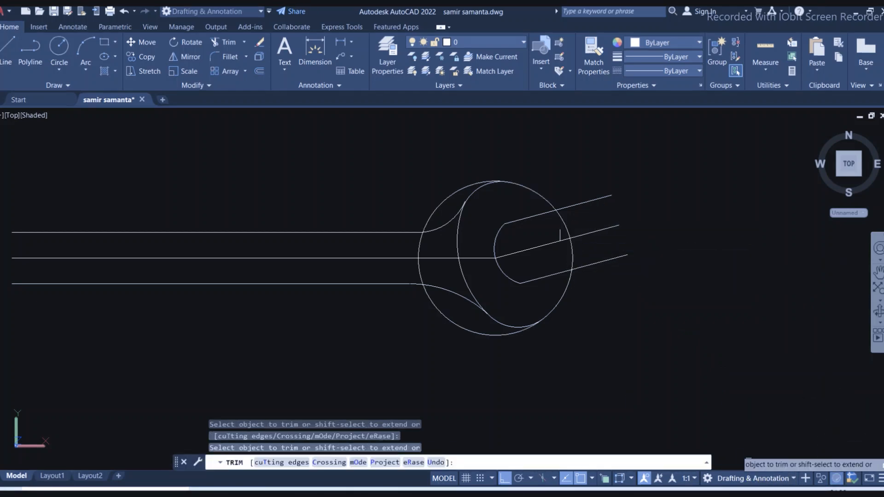
Try trimming the radius 30 circle's left side and the outer arc of the lower jaw, and undo the trims
click(468, 330)
click(420, 271)
click(419, 248)
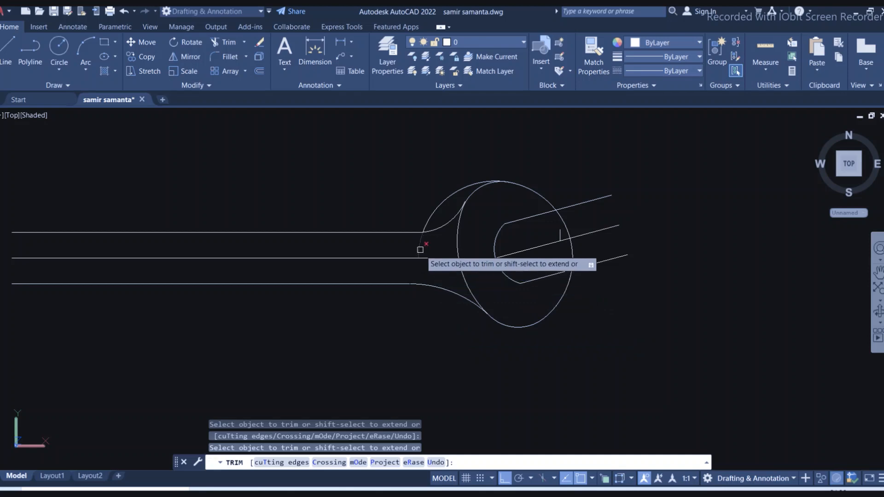
click(432, 211)
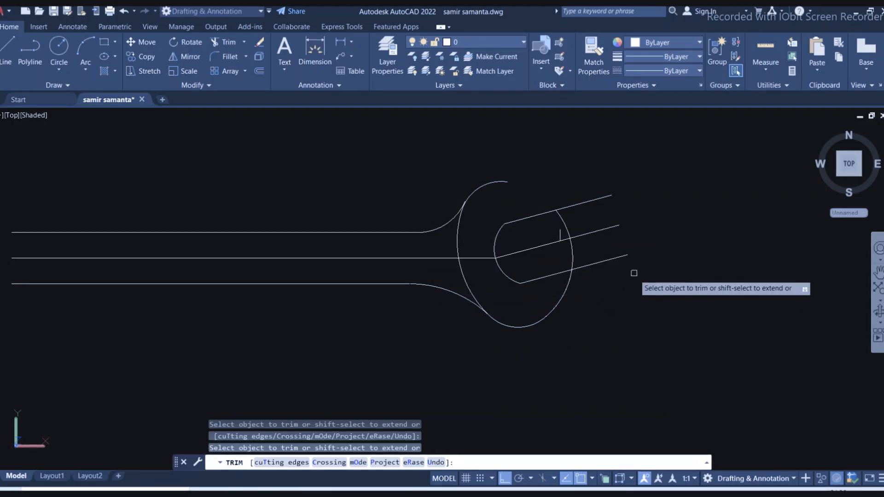
click(558, 305)
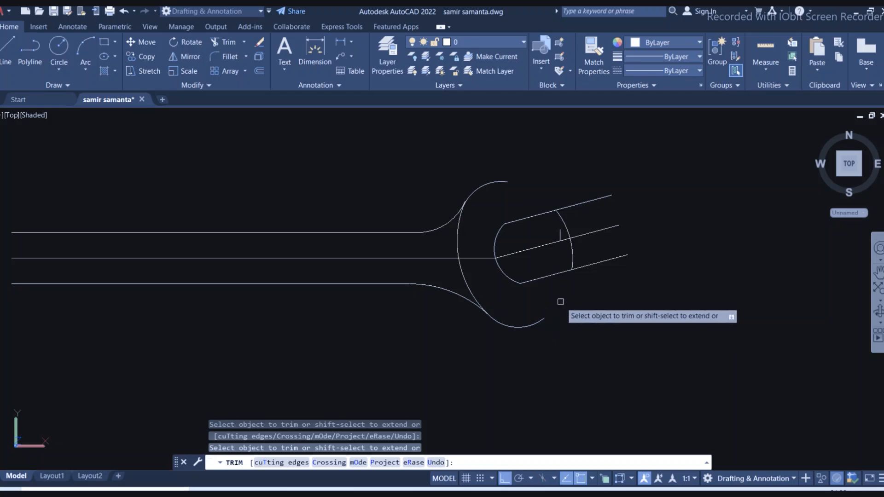
key(Escape)
key(ctrl+z)
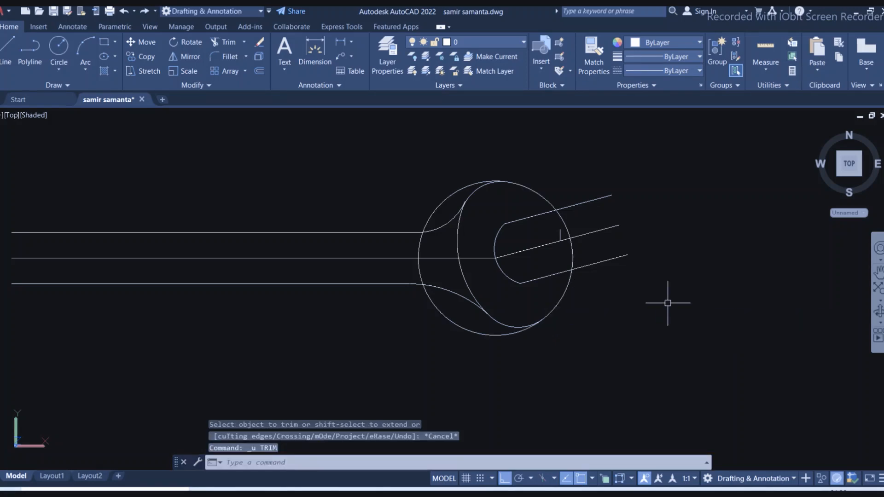
key(ctrl+z)
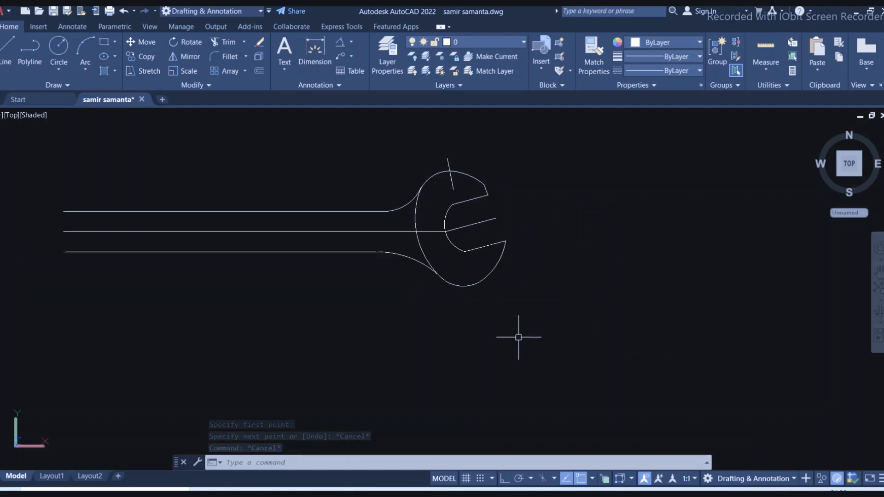
Draw a line about 33 units long from the outer end of the slot's upper edge to the lower jaw's outer arc
click(524, 338)
key(Return)
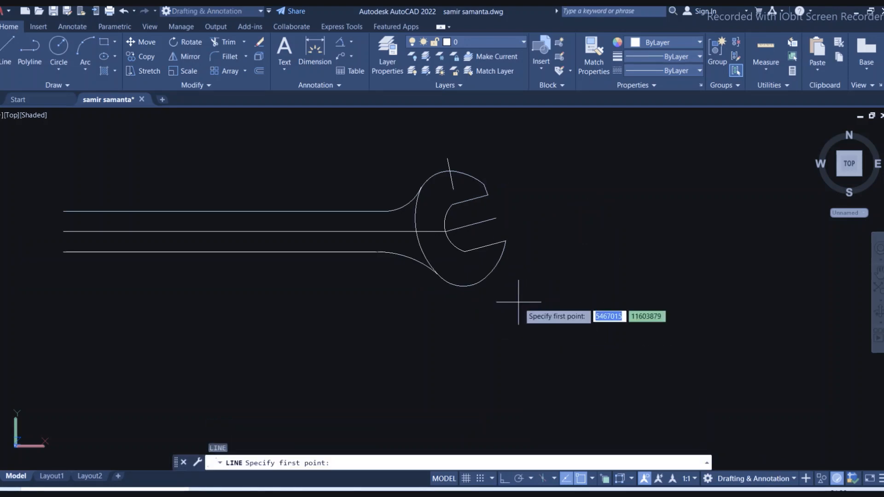
click(484, 200)
click(486, 197)
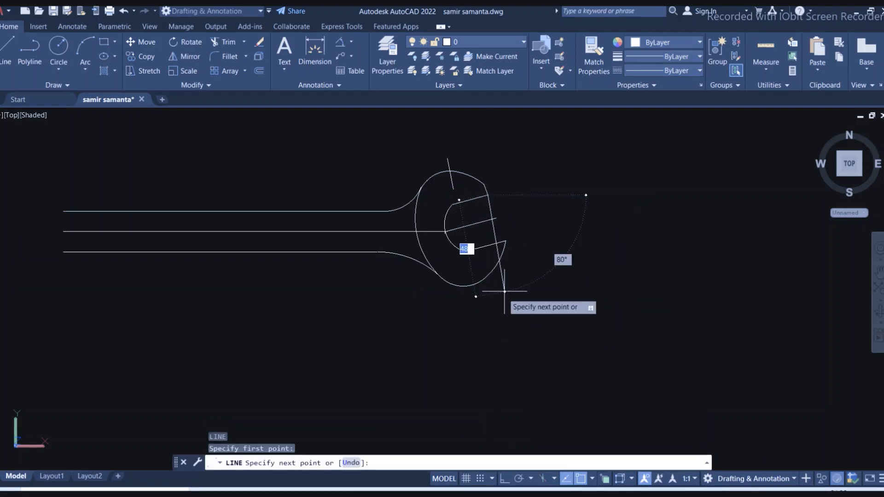
click(505, 479)
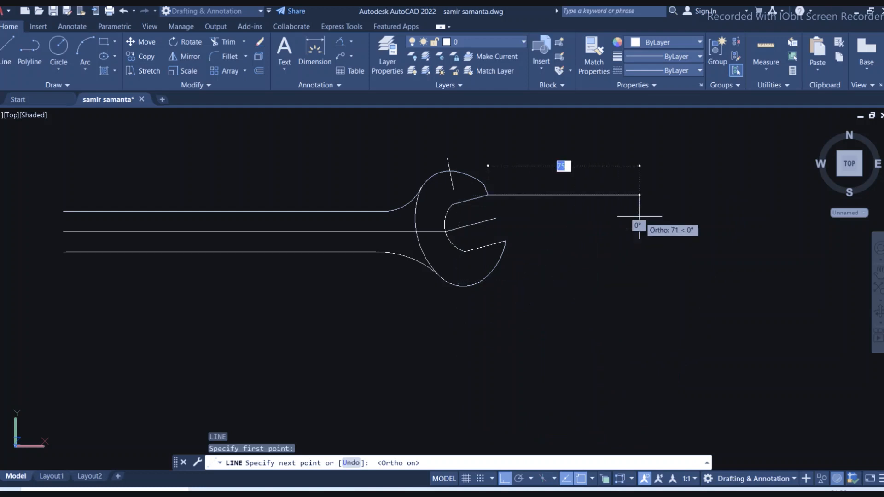
click(504, 479)
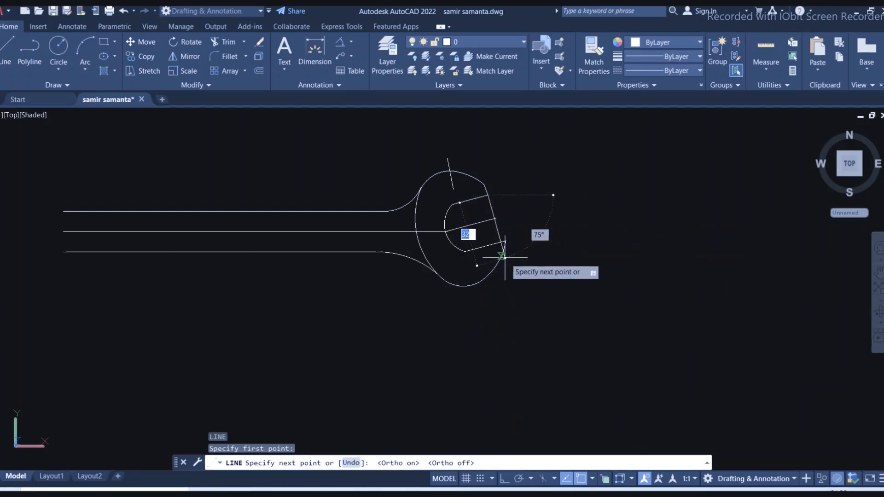
scroll(509, 258, up, 4)
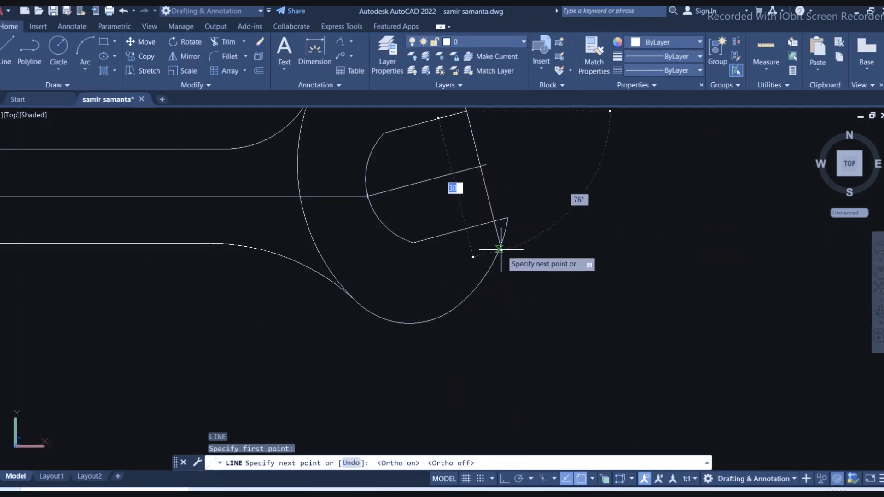
scroll(499, 253, down, 5)
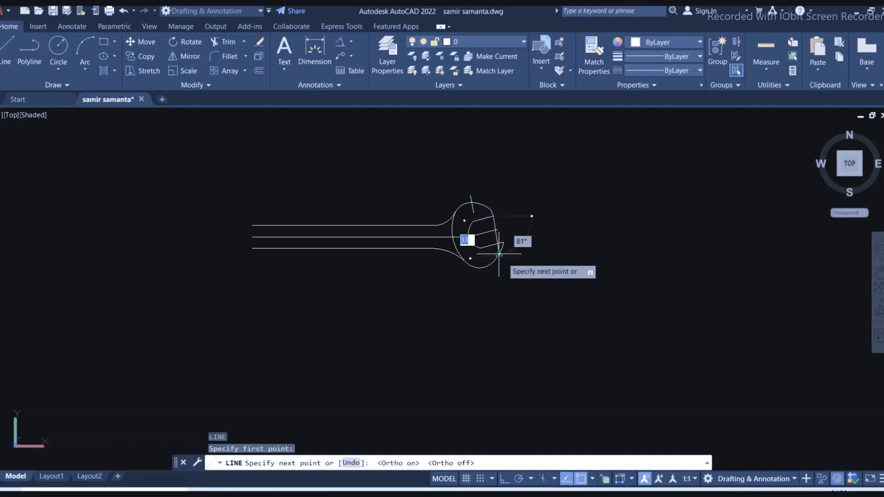
key(Escape)
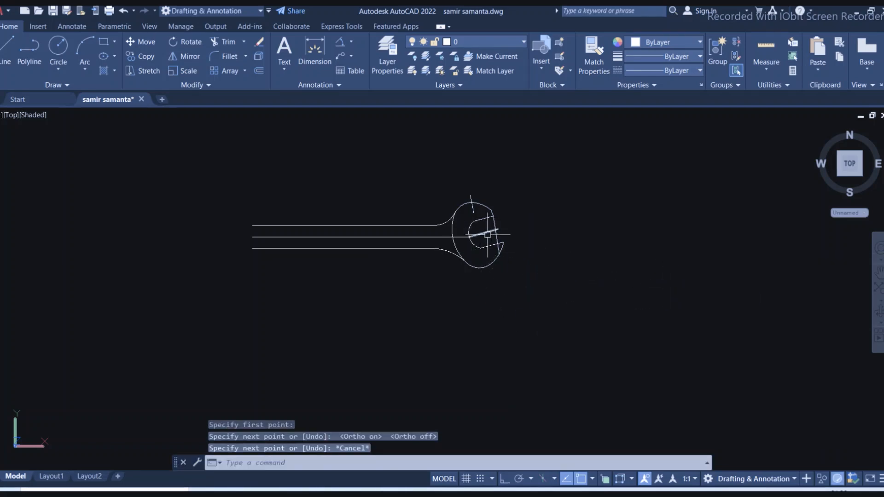
Trim off the slot's lower edge and the lower jaw's outer arc where they extend beyond the line across the opening
scroll(488, 235, up, 8)
text(tr)
key(Return)
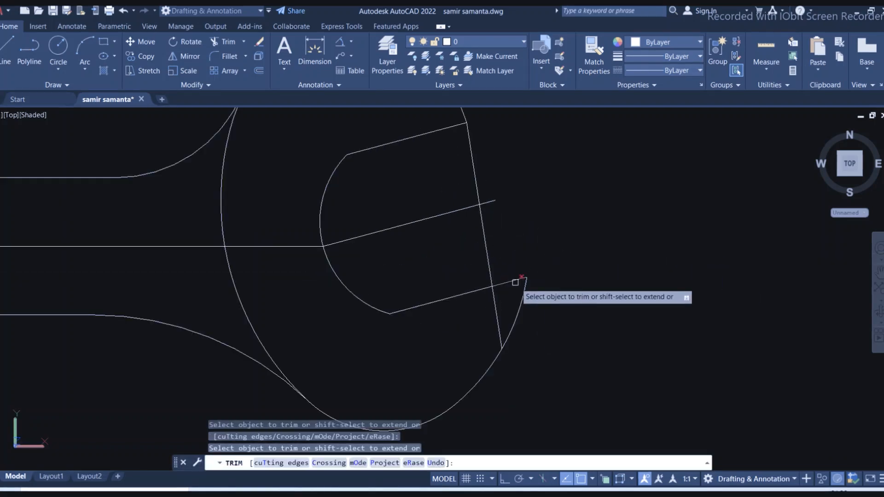
click(516, 282)
drag(515, 294, 578, 302)
scroll(525, 239, down, 5)
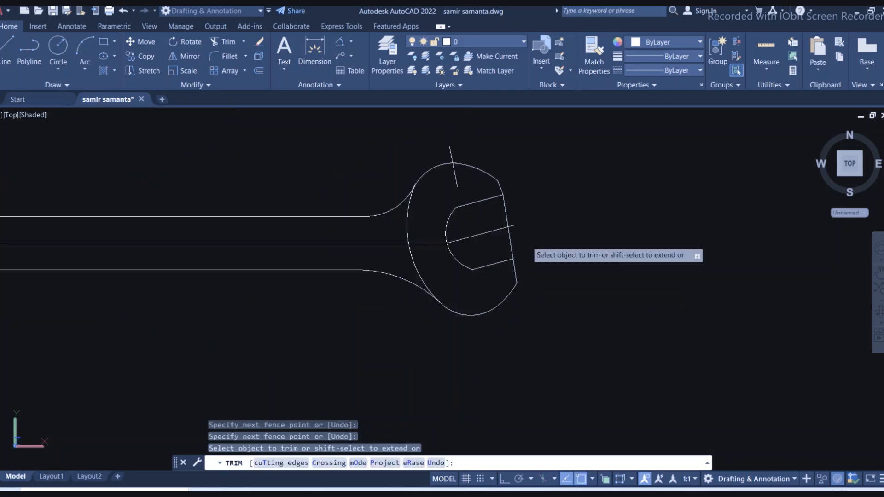
Trim away the slot's angled centreline, the line across the slot opening and the short line crossing the upper jaw's arc
key(Escape)
key(Return)
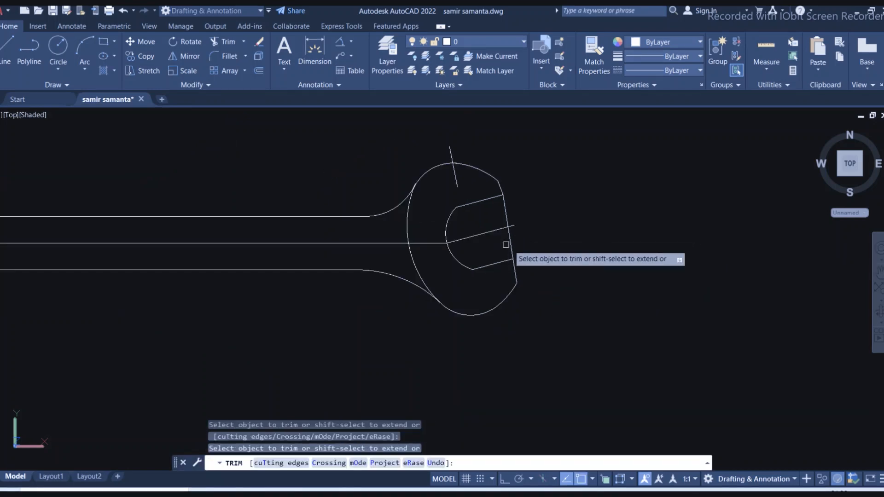
click(489, 236)
click(505, 215)
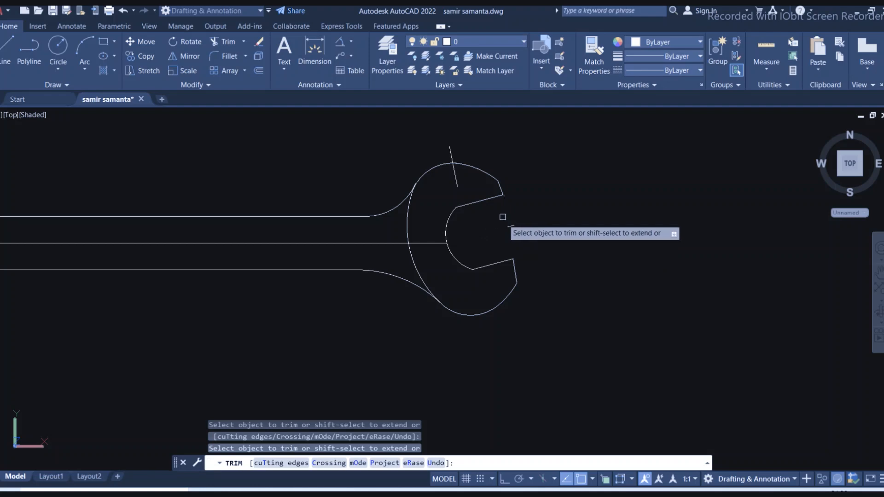
click(455, 180)
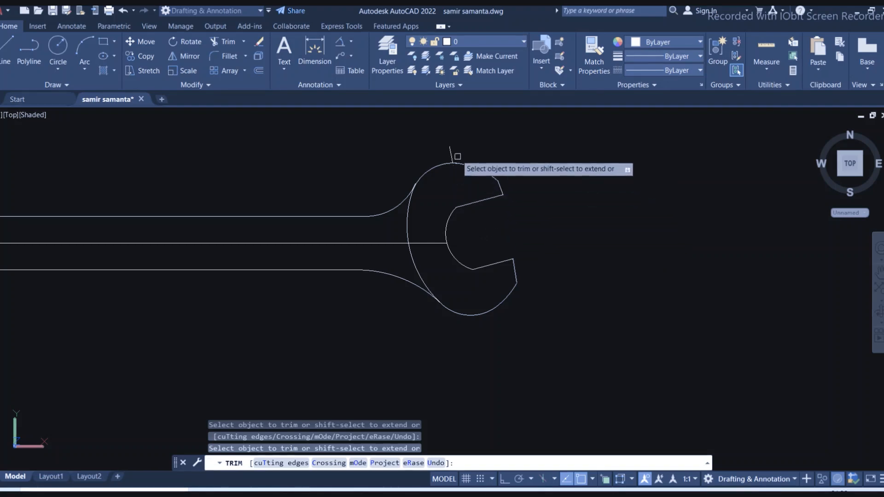
click(449, 152)
Draw a line 50 units long at 195° from the left end of the handle's centreline
scroll(663, 223, down, 2)
scroll(575, 259, up, 3)
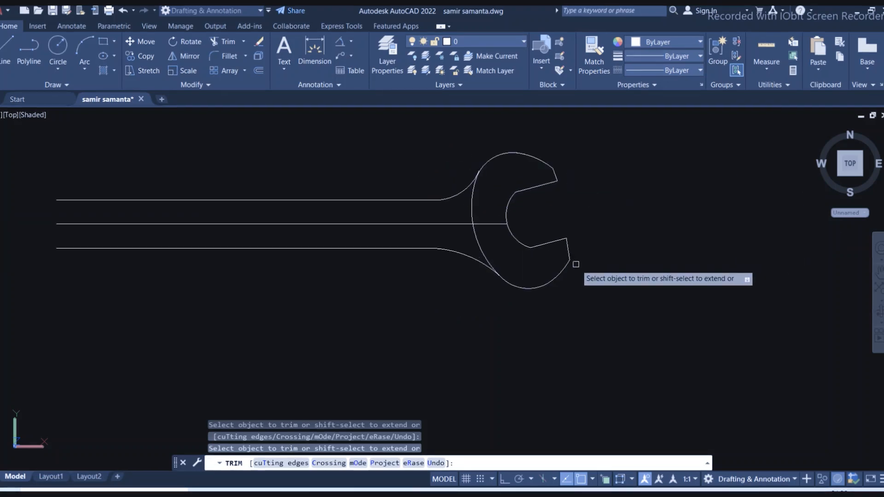
scroll(691, 368, down, 1)
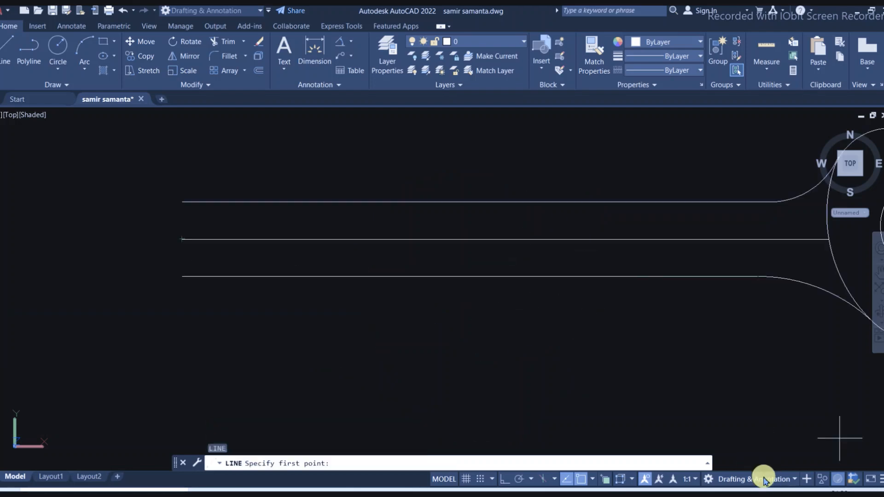
text(l)
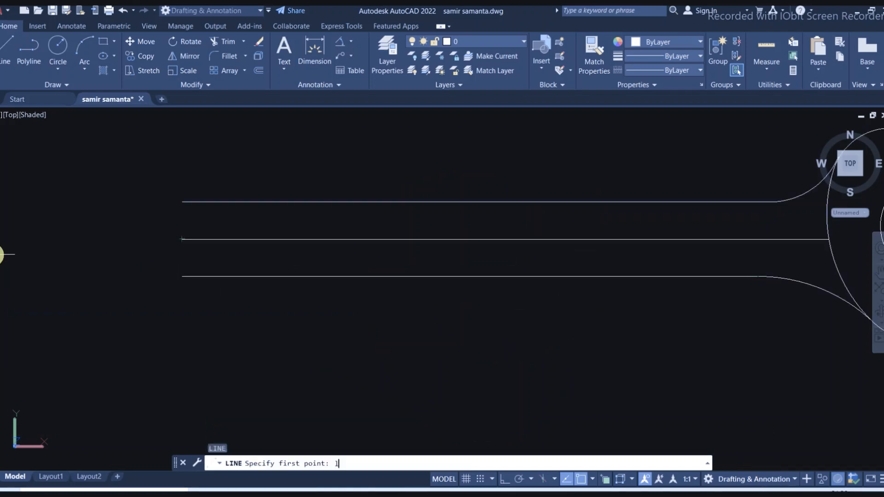
key(Return)
click(182, 239)
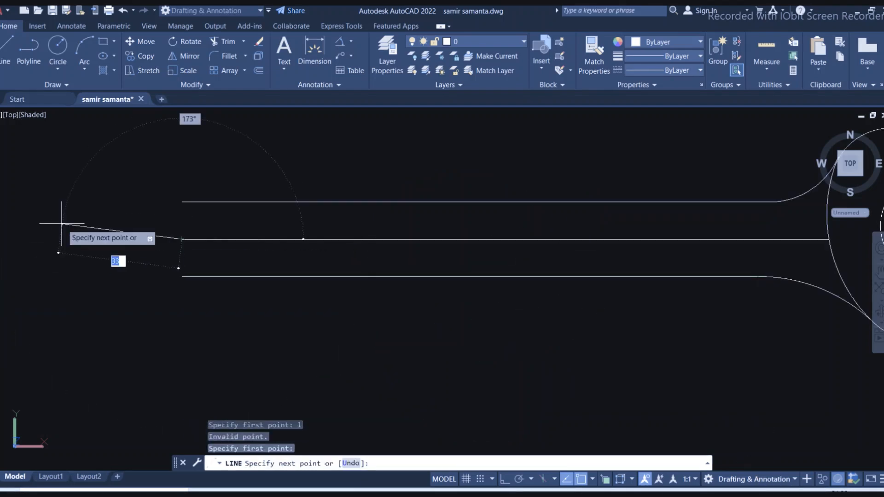
click(515, 483)
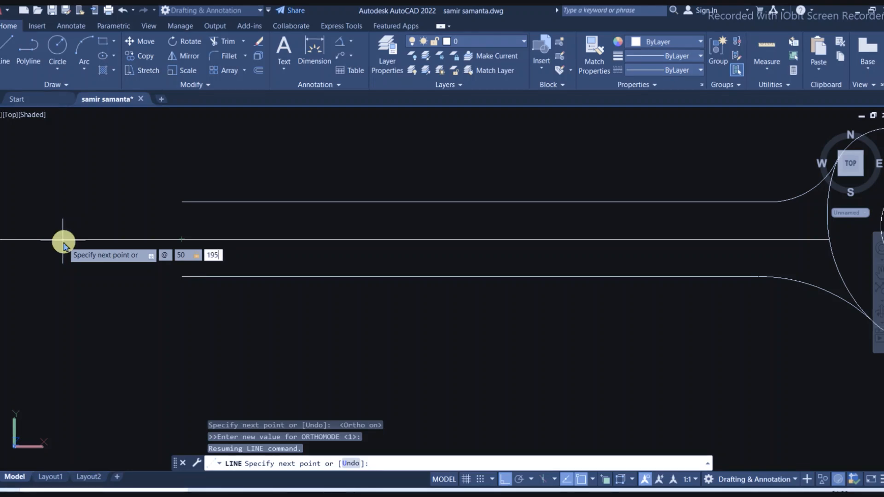
key(Return)
key(Escape)
scroll(242, 238, down, 4)
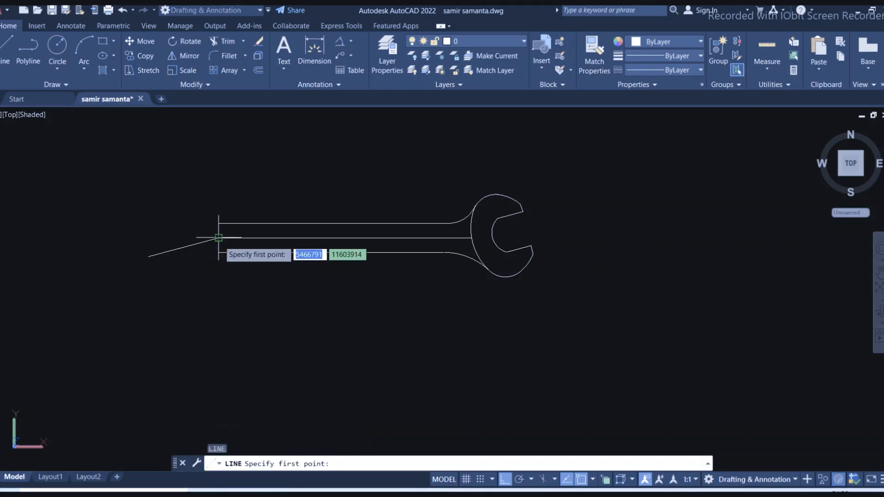
Draw a vertical line through the point 27 units along the angled line, and extend the handle's centreline left past it
key(Return)
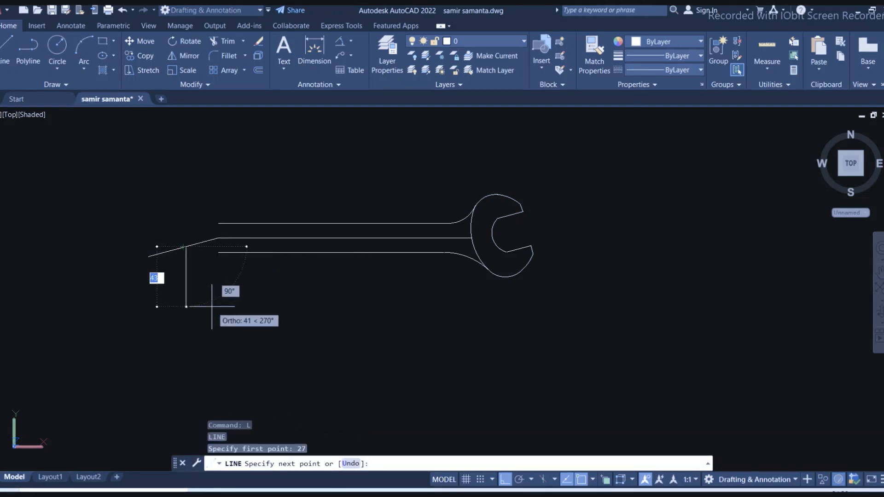
click(206, 328)
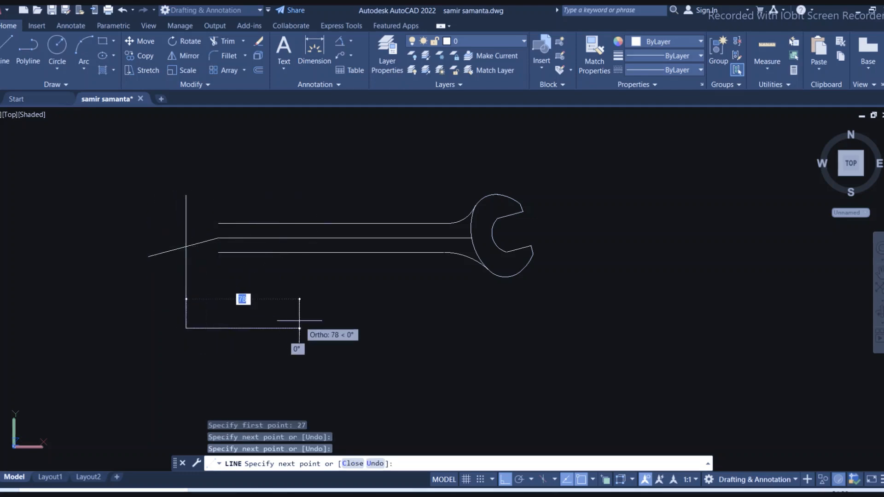
key(Return)
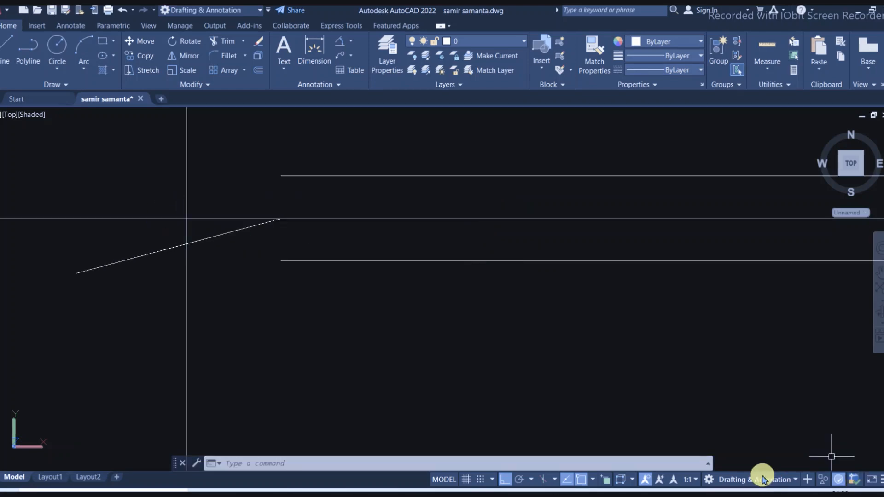
Draw a radius 43 circle centred where the vertical line crosses the angled line
text(C)
key(Return)
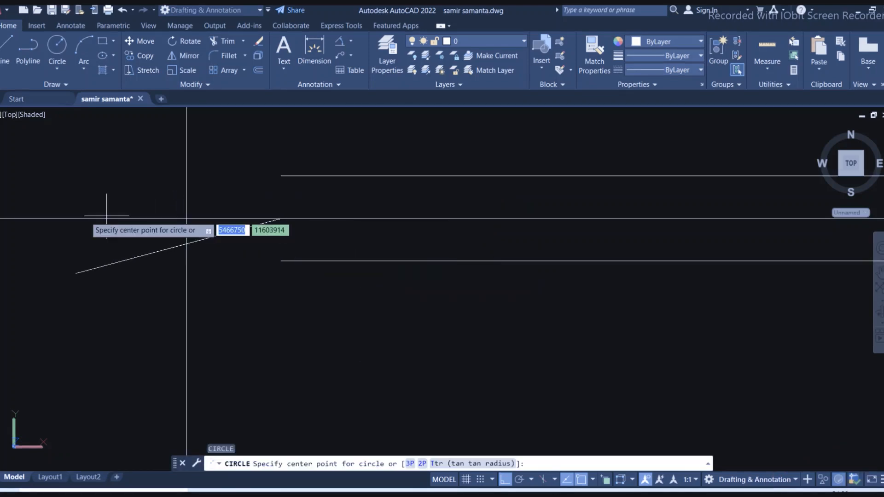
click(186, 243)
click(366, 397)
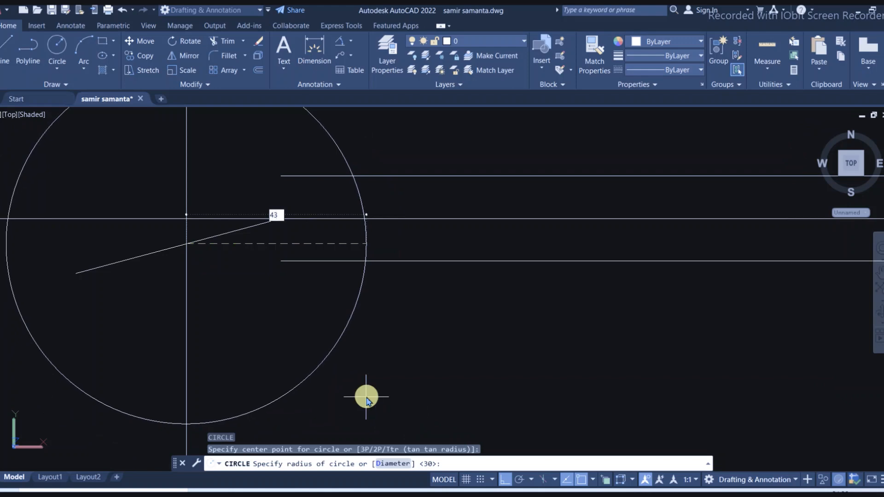
key(Return)
scroll(371, 310, down, 4)
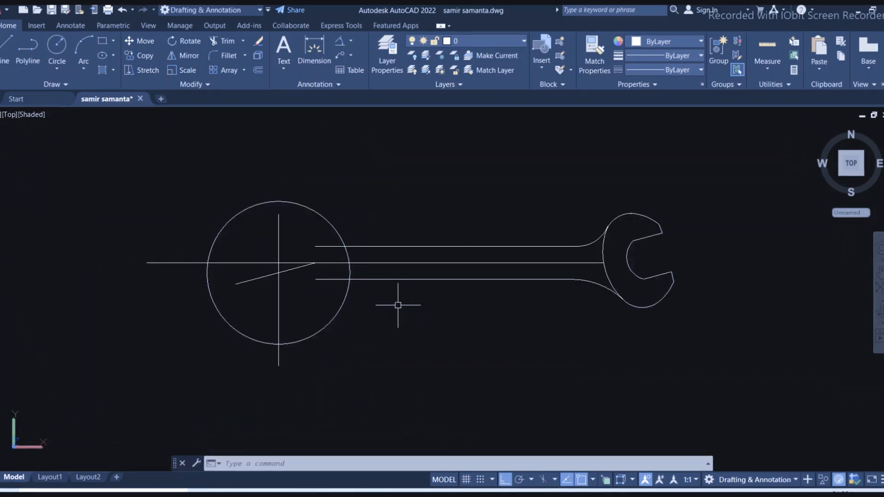
Fillet the radius 43 circle to the handle's upper edge with radius 45
text(f)
key(Return)
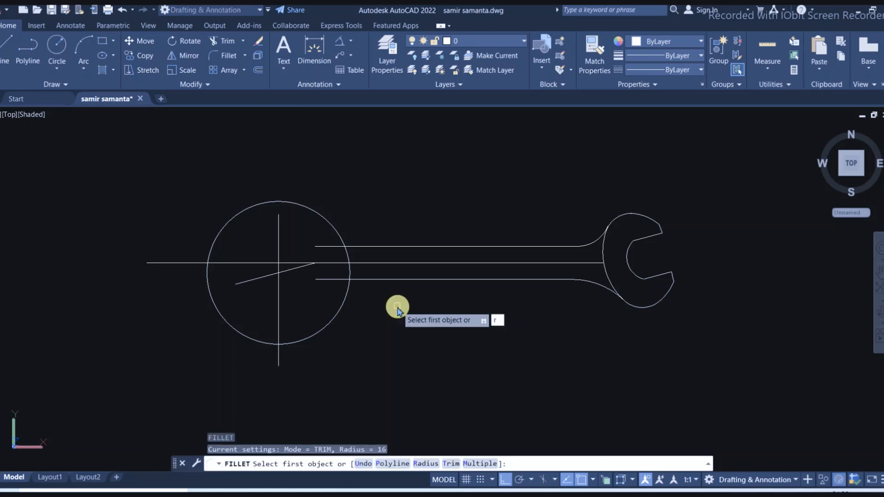
text(r)
key(Return)
key(Return)
scroll(339, 246, up, 6)
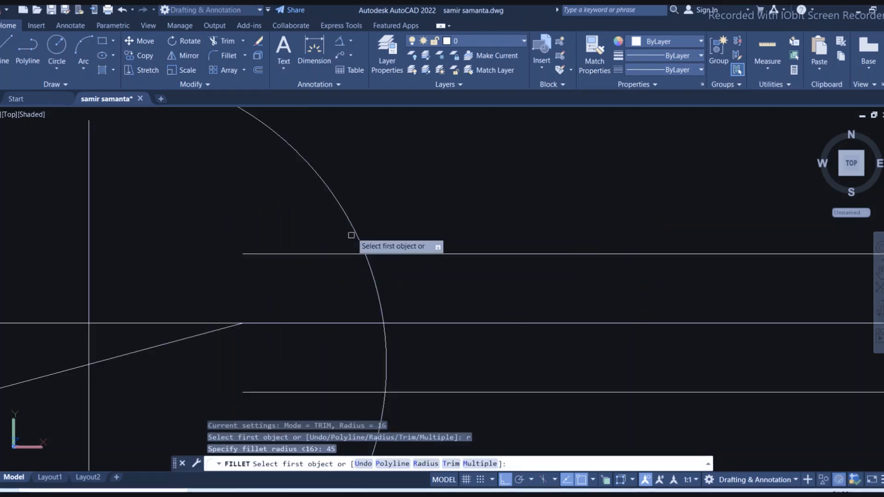
click(354, 233)
click(408, 254)
scroll(348, 163, down, 4)
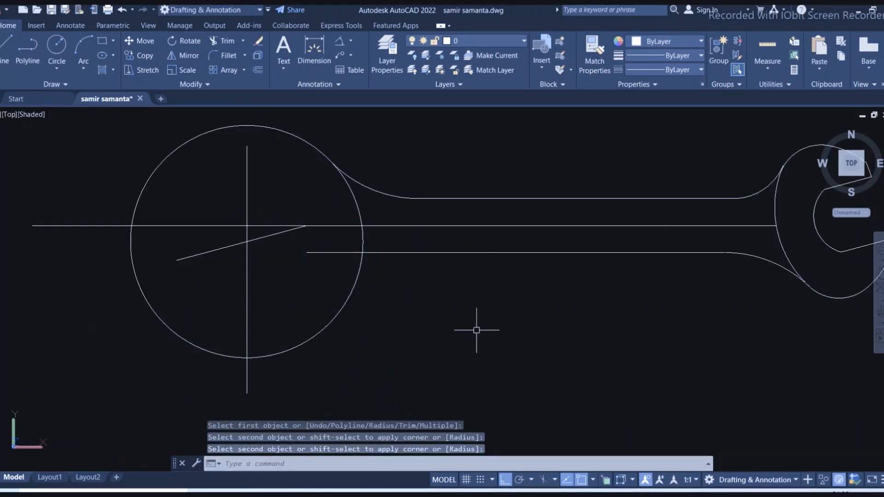
Fillet the radius 43 circle to the handle's lower edge with radius 20
text(f)
key(Return)
text(r)
key(Return)
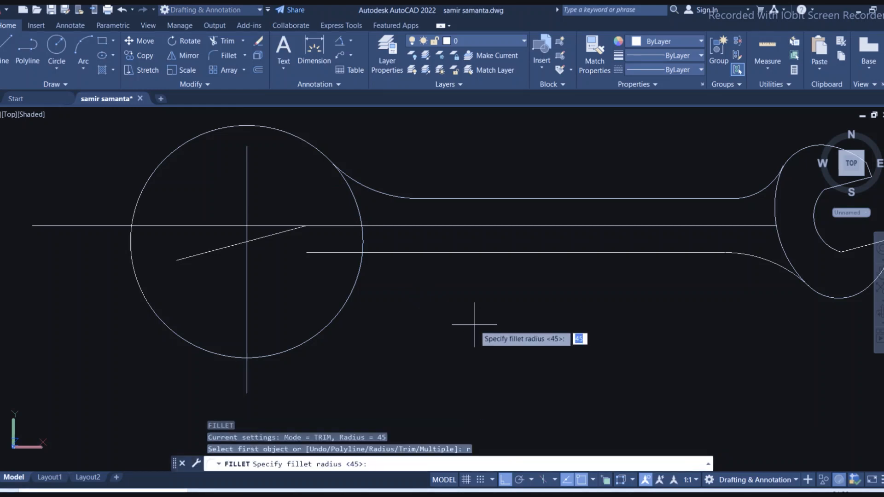
text(20)
key(Return)
scroll(361, 267, up, 5)
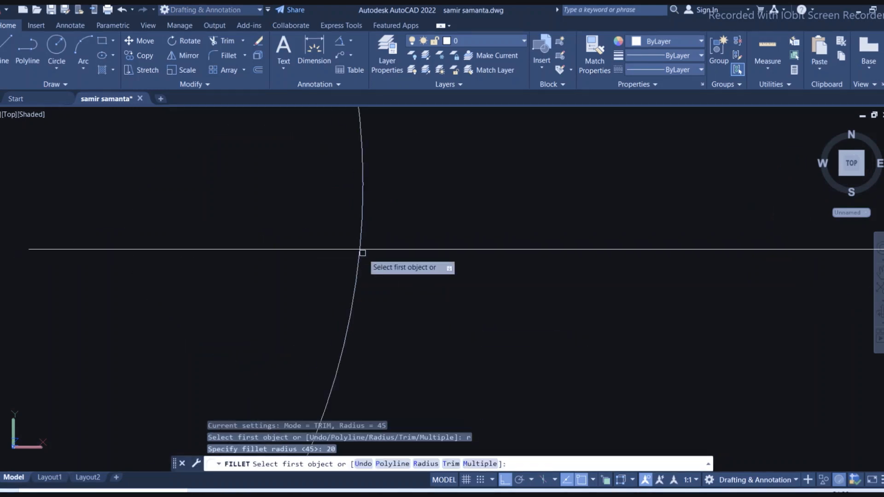
click(352, 304)
click(437, 250)
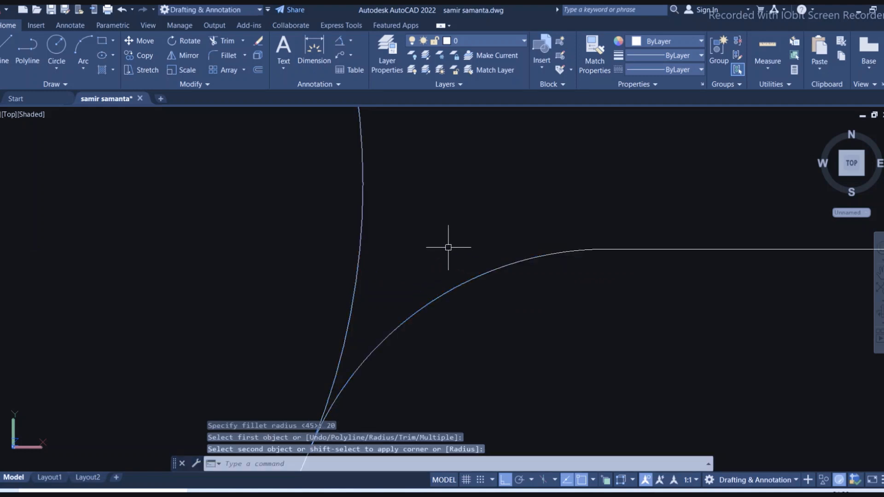
Draw a radius 27 circle concentric with the radius 43 circle
scroll(415, 241, down, 4)
scroll(390, 184, up, 2)
scroll(314, 220, up, 2)
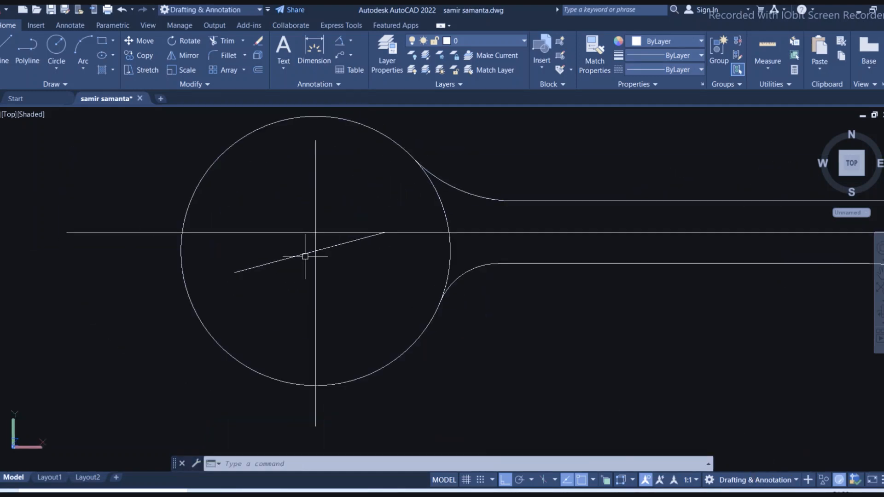
text(c)
key(Return)
click(316, 251)
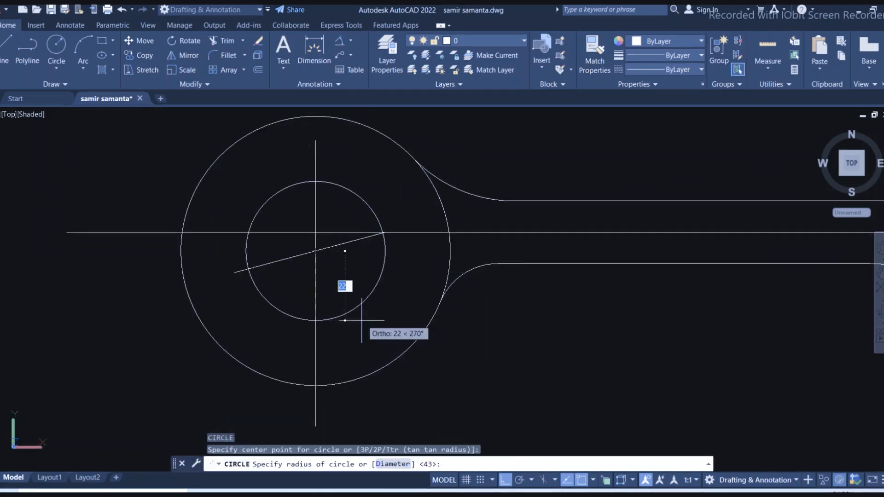
key(Return)
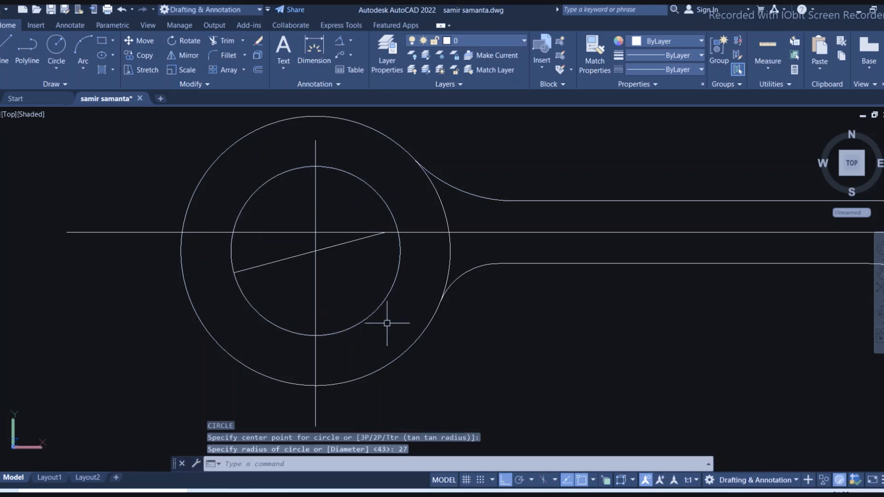
Move the radius 27 circle left along the handle's centreline so their right-hand intersection meets the angled line's upper end
text(m)
key(Return)
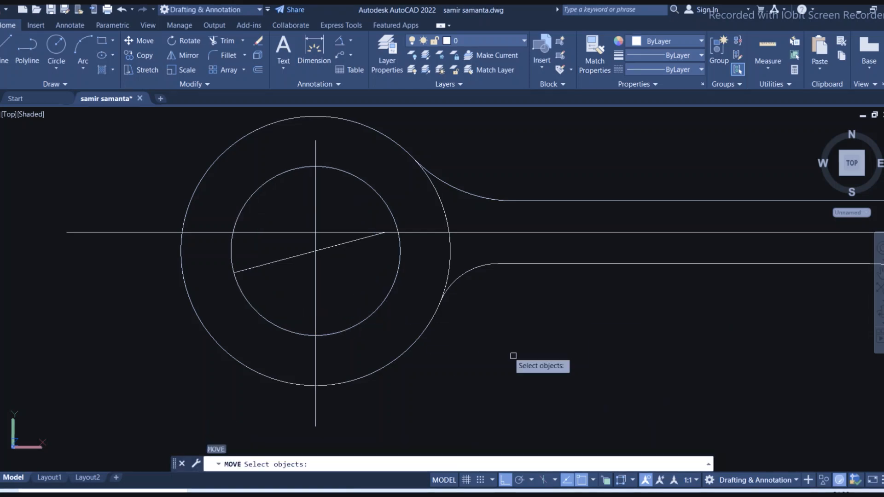
click(370, 311)
key(Return)
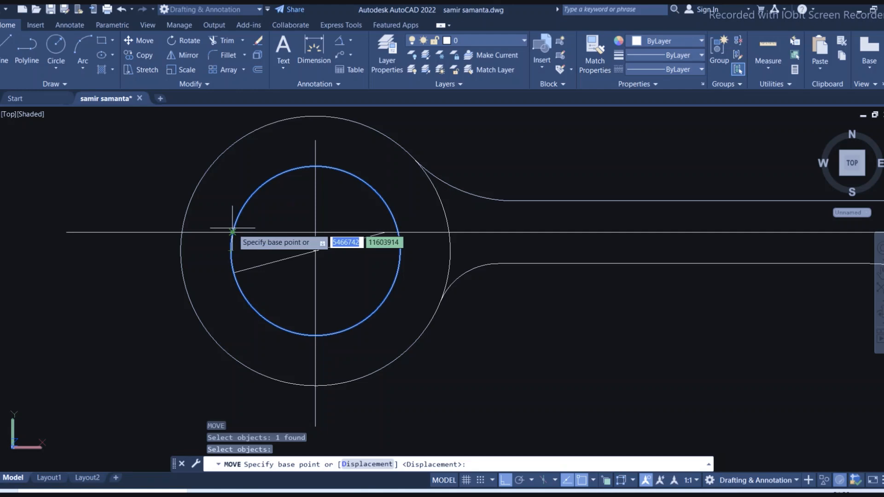
scroll(411, 233, up, 4)
scroll(403, 272, down, 6)
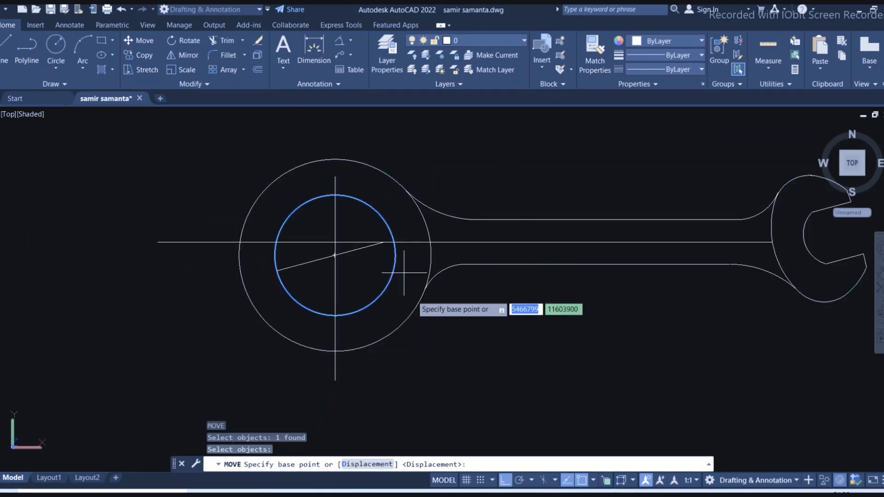
scroll(394, 241, up, 5)
click(393, 242)
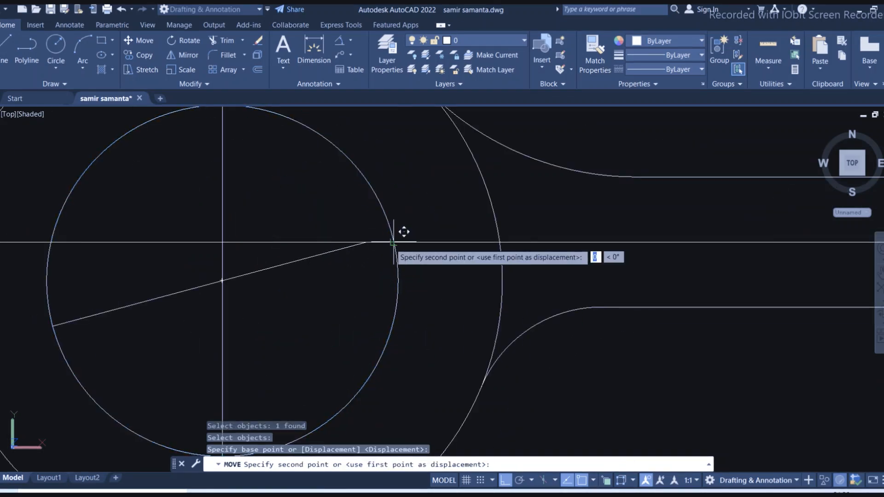
key(Escape)
scroll(437, 290, down, 4)
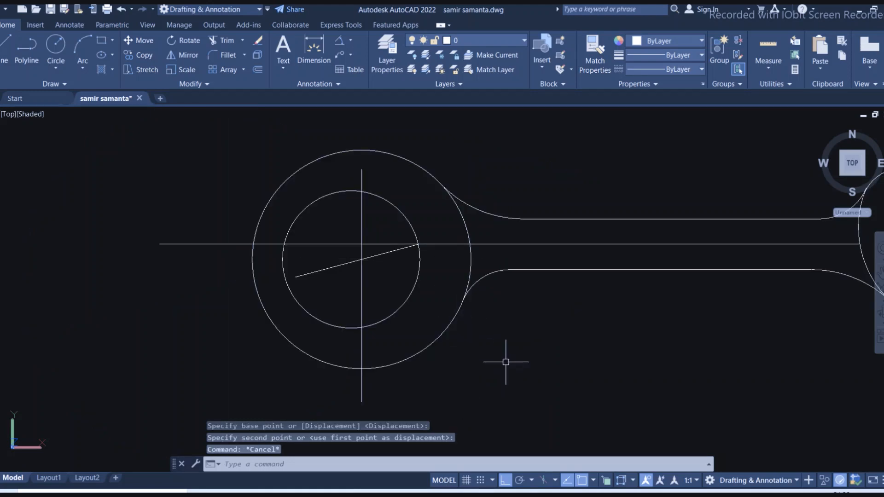
Try trimming the inner circle's left half and the outer circle's upper arc, and undo the trims
key(Return)
click(318, 316)
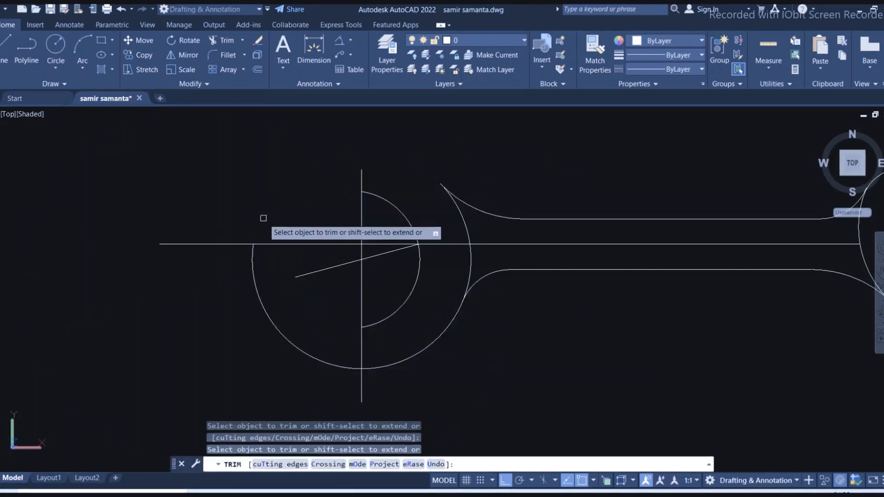
key(Escape)
key(ctrl+z)
Offset the angled line in the left head by 13.5 on both sides
text(o)
key(Return)
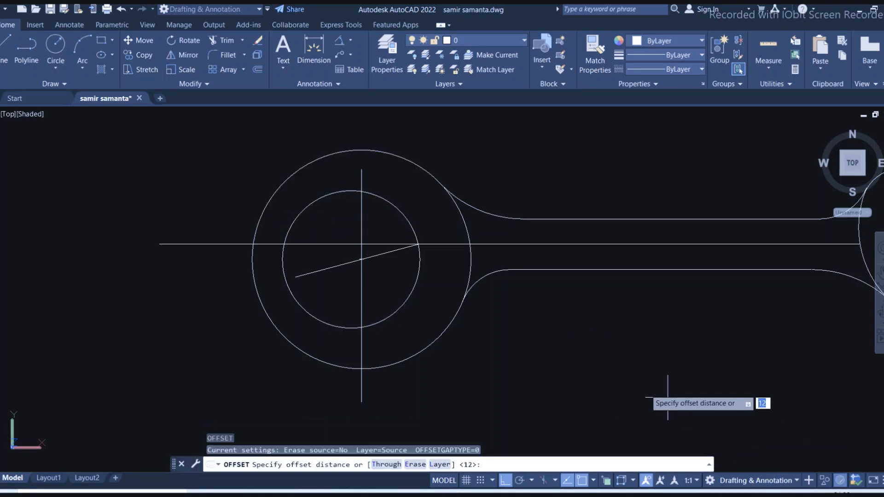
text(1)
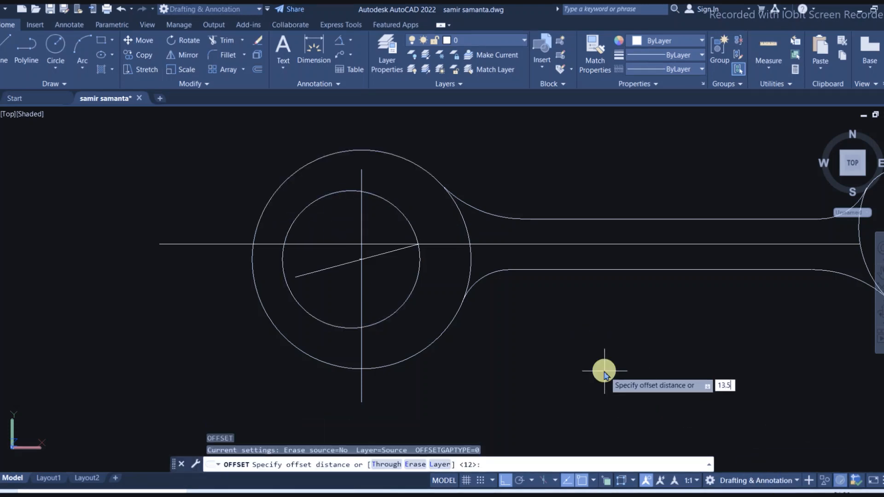
key(Return)
click(382, 256)
click(367, 233)
click(382, 255)
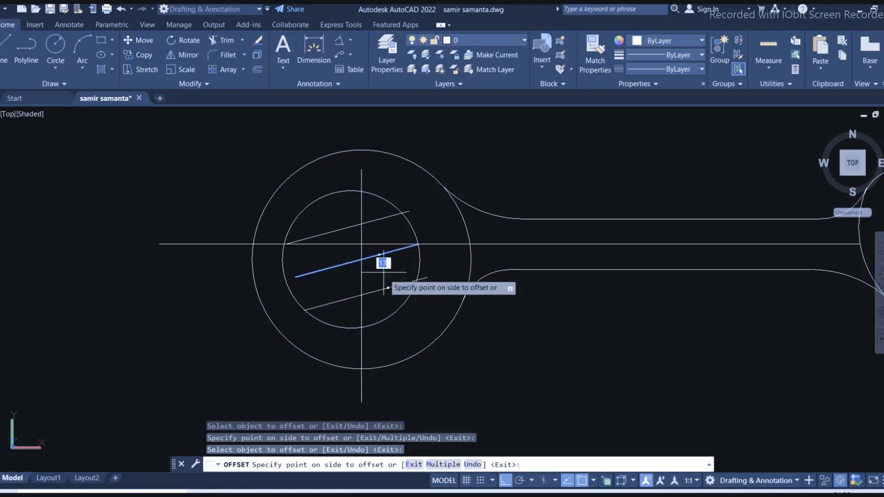
click(383, 272)
key(Escape)
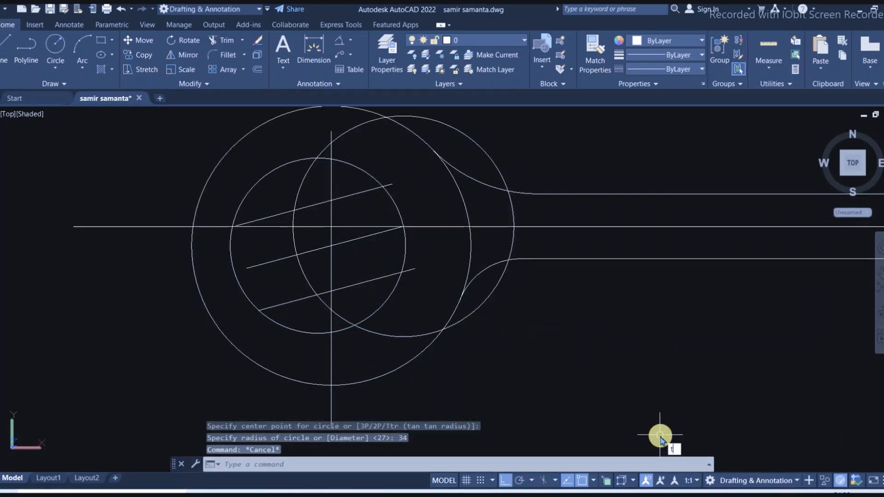
Trim the part of the radius 34 circle that extends beyond the left head's radius 43 circle towards the handle
text(tr)
key(Return)
click(494, 164)
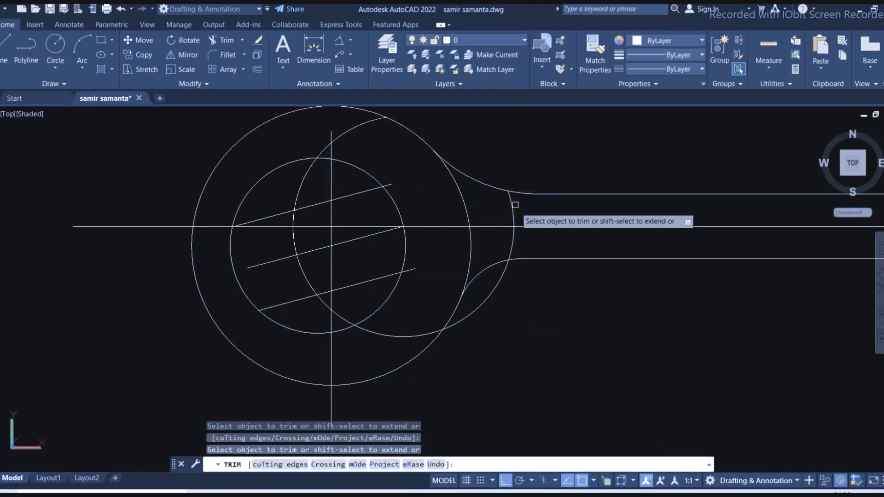
click(509, 253)
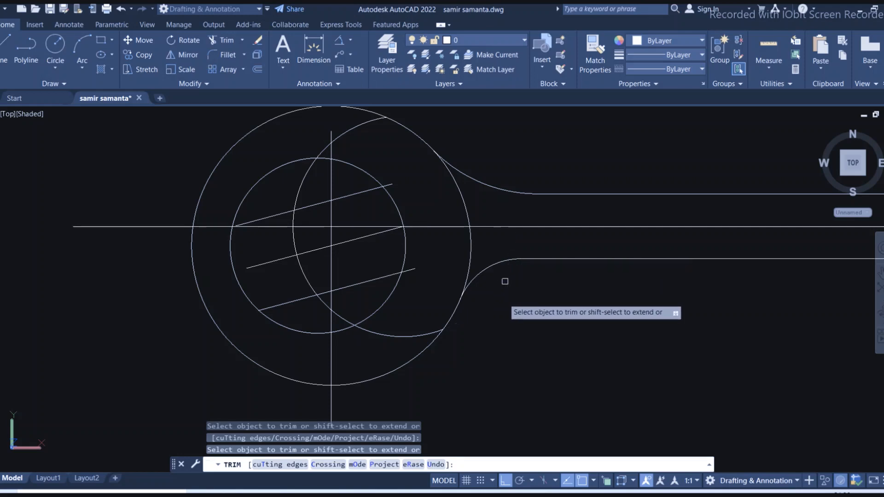
Trim the outer left ends of the three parallel angled lines back to the radius 34 circle
scroll(263, 215, up, 5)
click(276, 220)
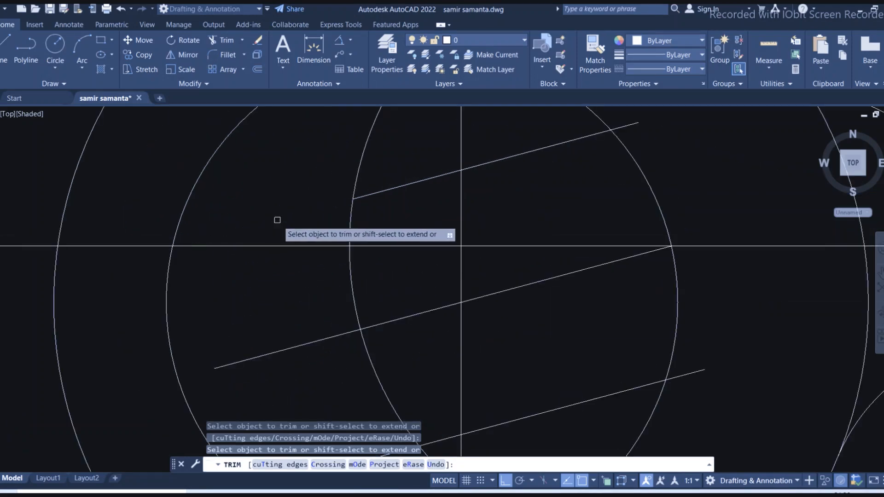
click(291, 349)
scroll(222, 264, down, 5)
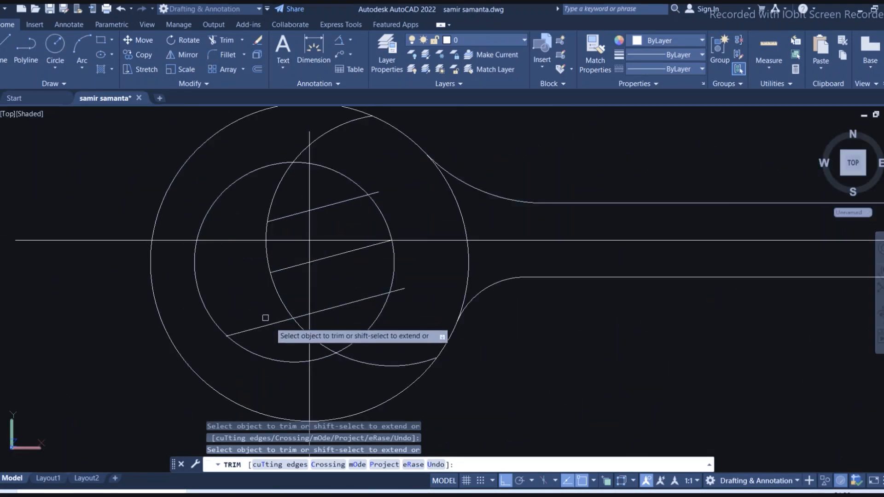
click(228, 335)
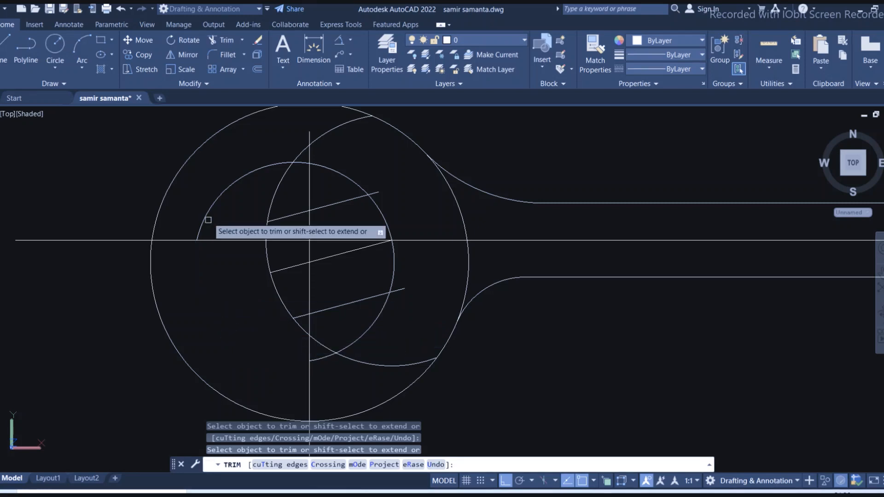
Trim the left-hand arcs of the radius 27 and radius 43 circles outside the radius 34 circle
click(207, 214)
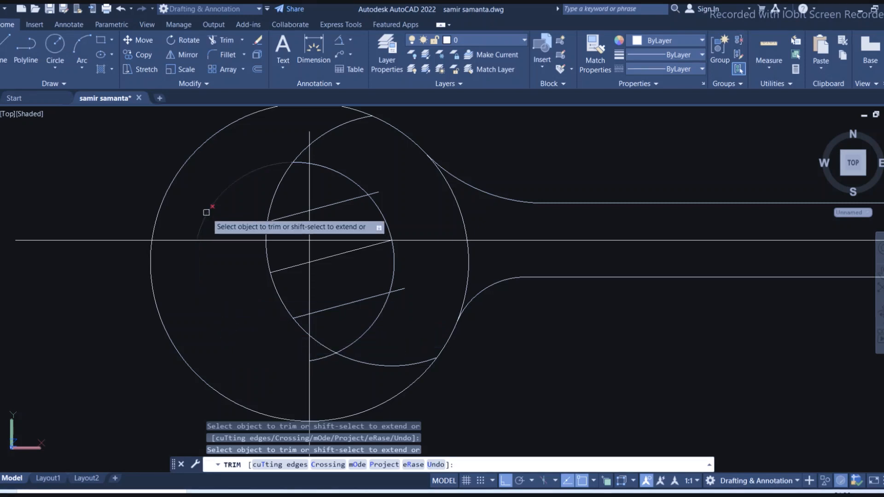
click(168, 195)
click(158, 310)
Trim the radius 27 circle's arcs above the upper angled line and below the lower angled line
scroll(179, 271, down, 3)
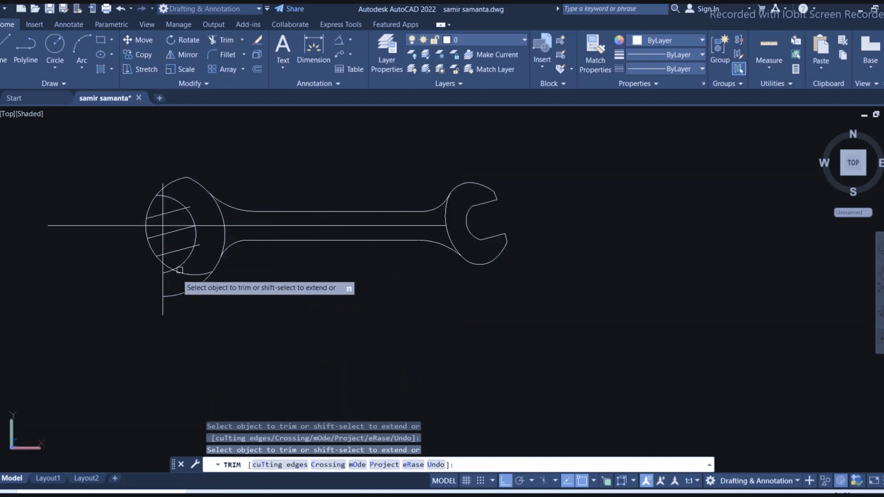
scroll(179, 270, up, 3)
scroll(229, 193, down, 2)
scroll(204, 158, up, 4)
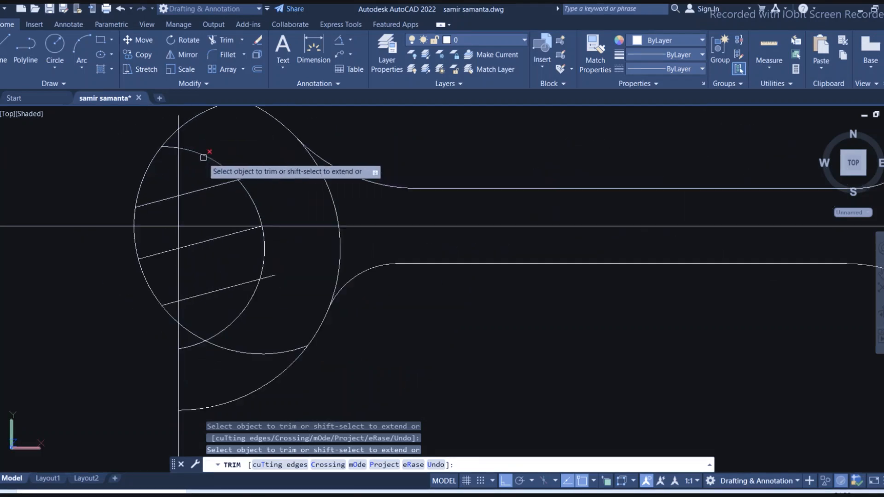
click(207, 159)
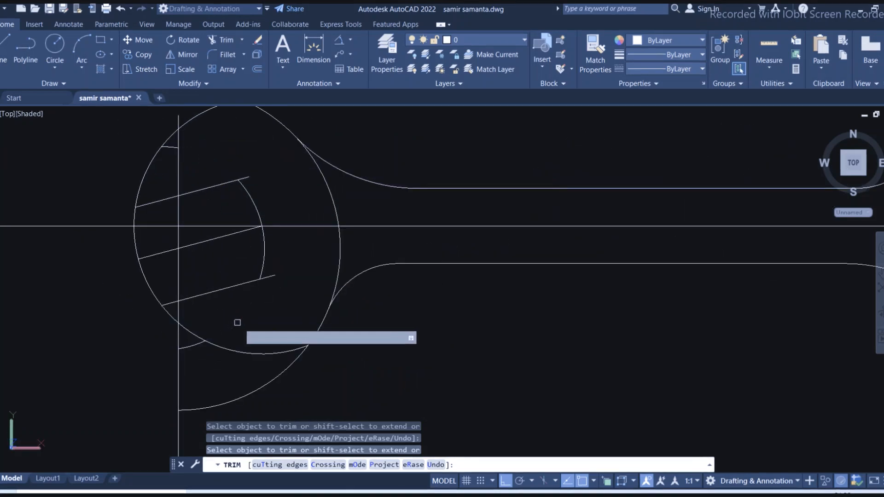
Open the left jaw's mouth by trimming the radius 34 arc between the lower angled line and the horizontal centreline
scroll(237, 322, down, 3)
scroll(191, 294, up, 4)
click(183, 274)
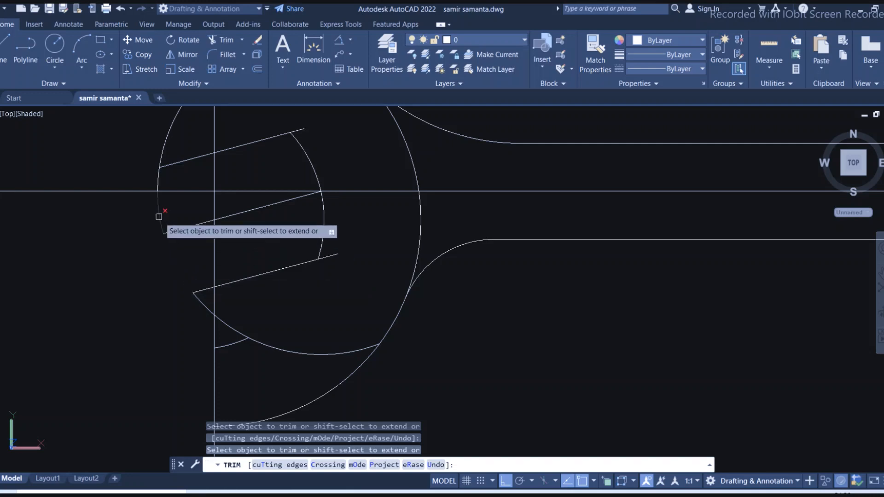
click(159, 217)
Trim the left ends of the middle and lower angled lines and the horizontal centreline back to the vertical centreline
scroll(187, 253, down, 2)
scroll(195, 283, up, 4)
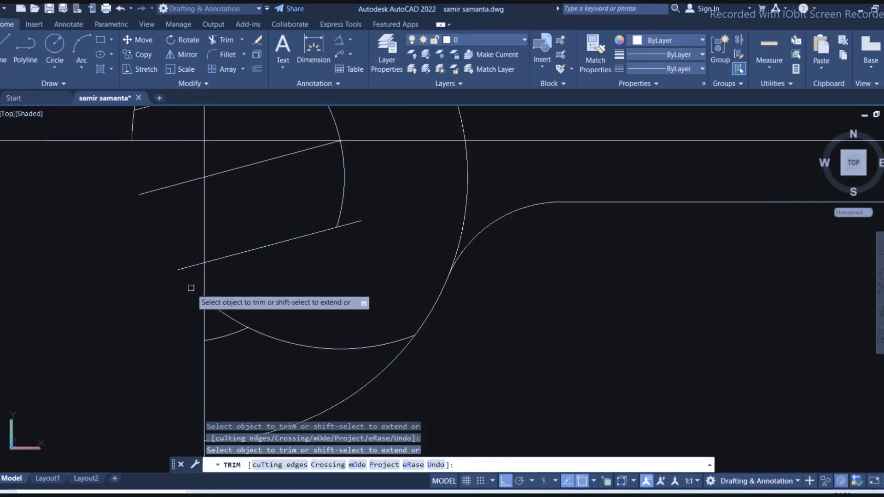
click(191, 267)
click(170, 186)
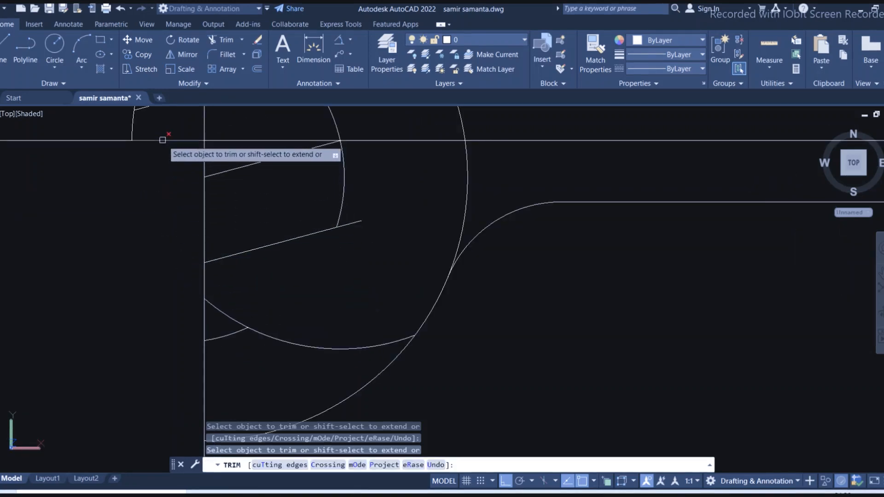
click(119, 140)
scroll(156, 240, down, 2)
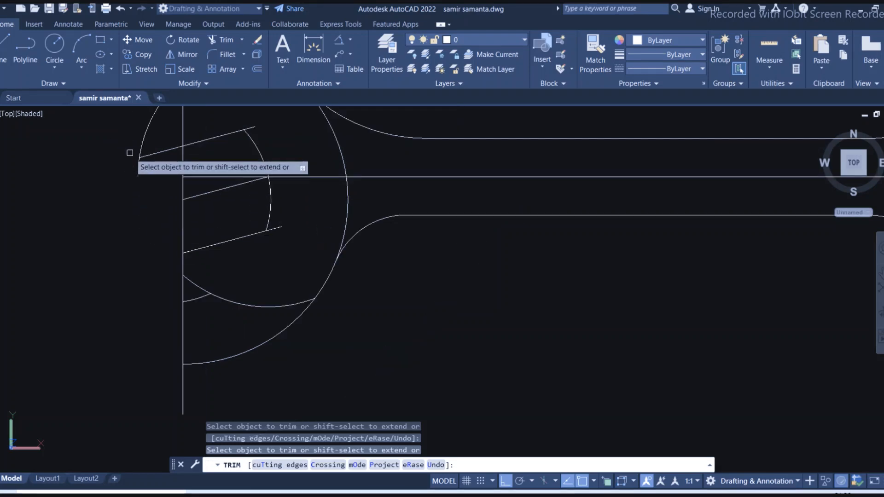
scroll(157, 185, up, 2)
click(165, 214)
scroll(172, 208, down, 3)
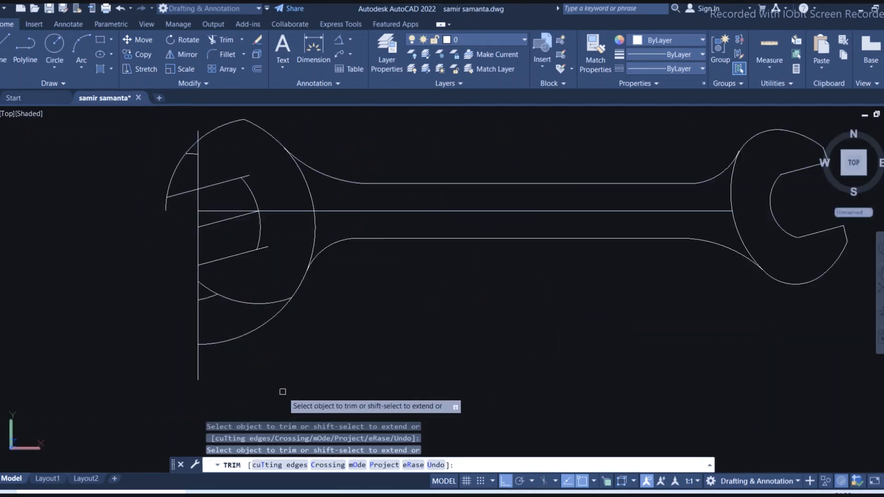
key(Escape)
Fillet the left head's lower corner between the radius 34 and radius 43 arcs with radius 16
scroll(377, 235, down, 3)
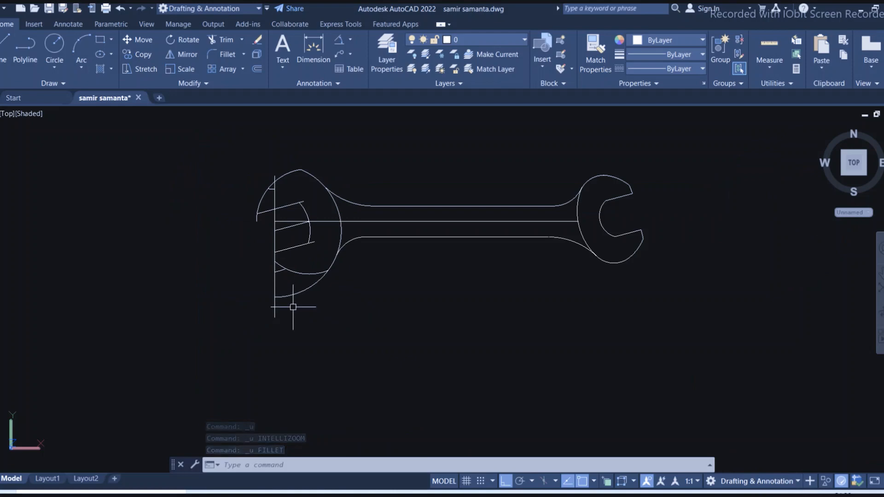
text(f)
key(Return)
text(r)
key(Return)
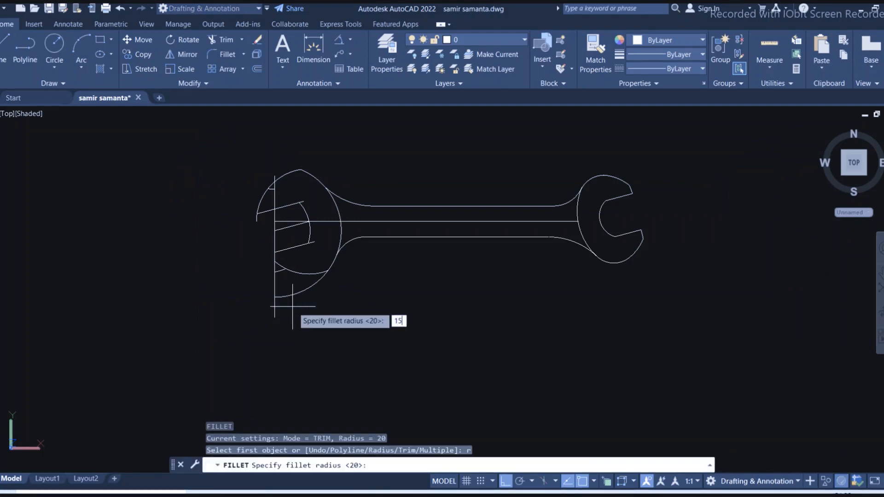
text(16)
key(Return)
scroll(325, 282, up, 3)
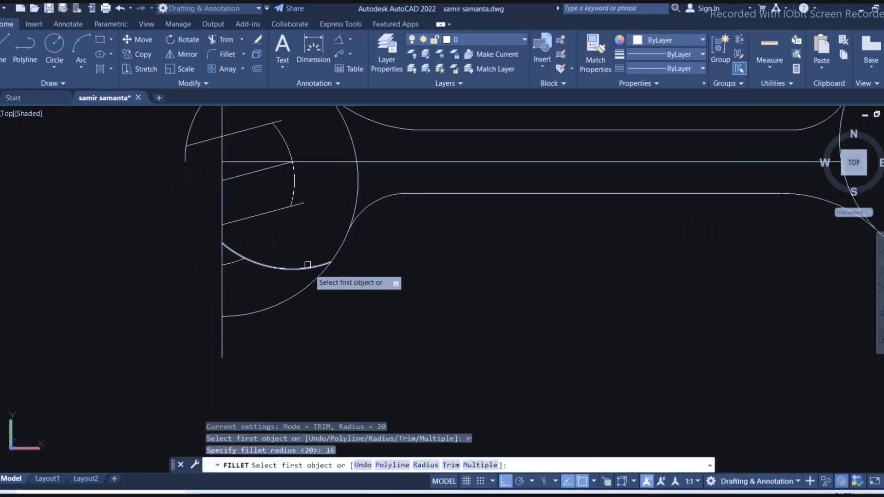
click(309, 266)
click(343, 250)
Fillet the left head's upper corner between the radius 34 and radius 43 arcs with radius 16
scroll(351, 253, up, 5)
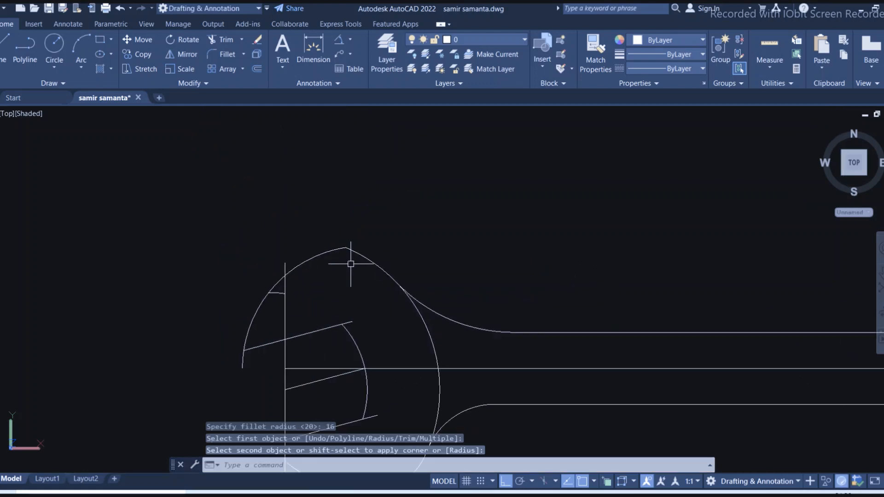
key(Return)
click(306, 225)
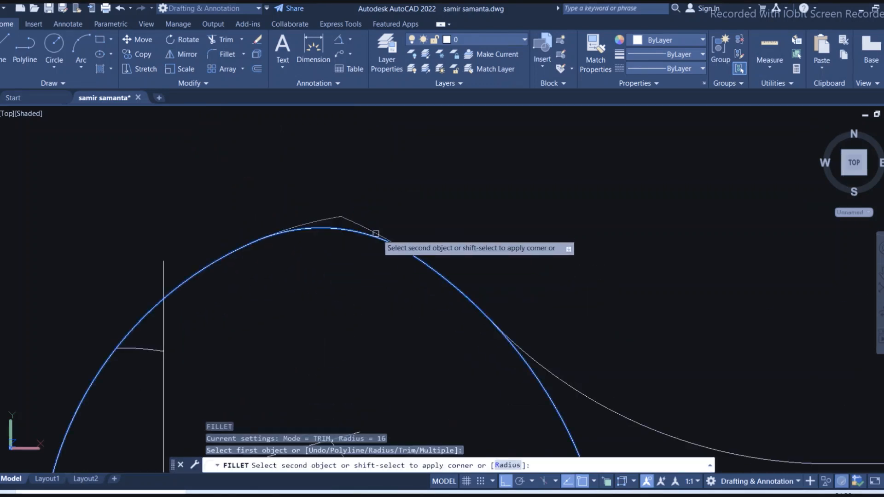
click(375, 234)
scroll(339, 188, down, 8)
scroll(359, 203, up, 3)
key(Escape)
scroll(347, 216, up, 3)
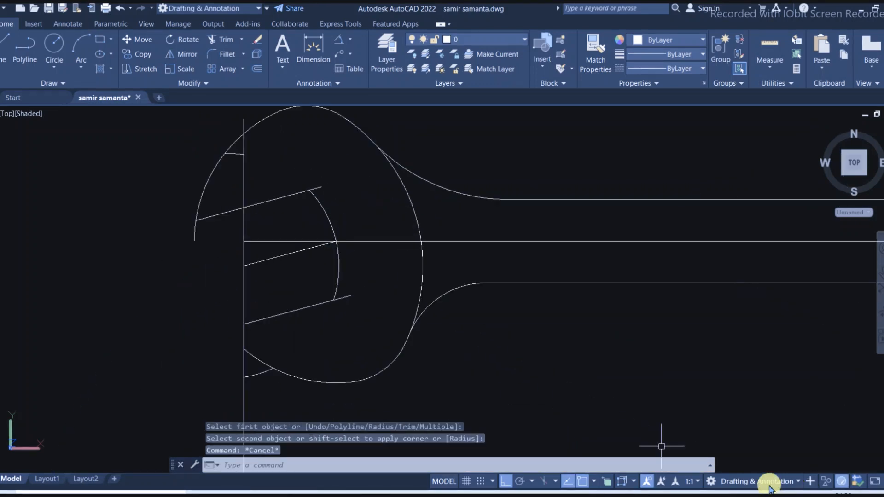
click(365, 320)
key(Escape)
Add the multiline text "16/ 17 spaners" below the framed spanner drawing
scroll(364, 320, down, 10)
key(Return)
click(339, 296)
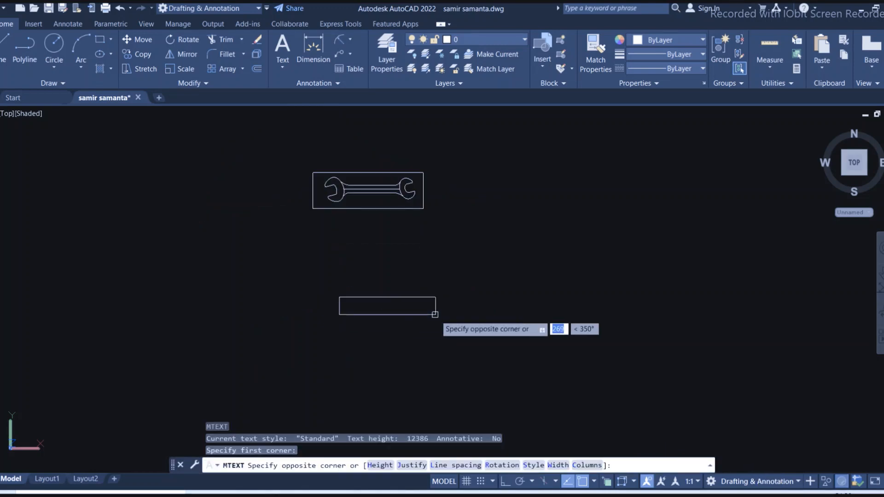
click(341, 291)
text(16)
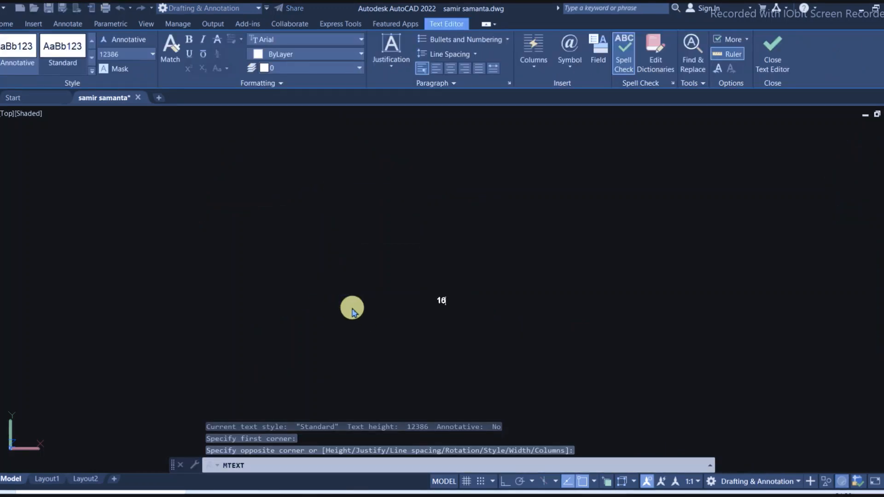
text(()
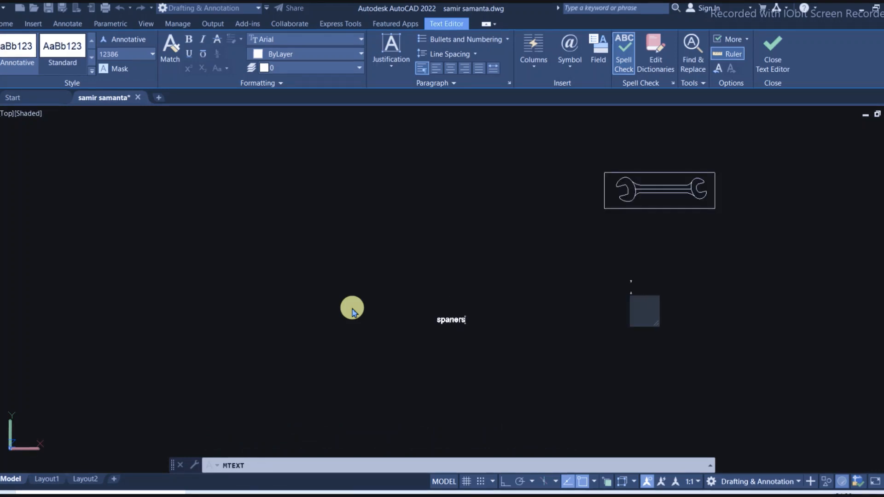
click(406, 297)
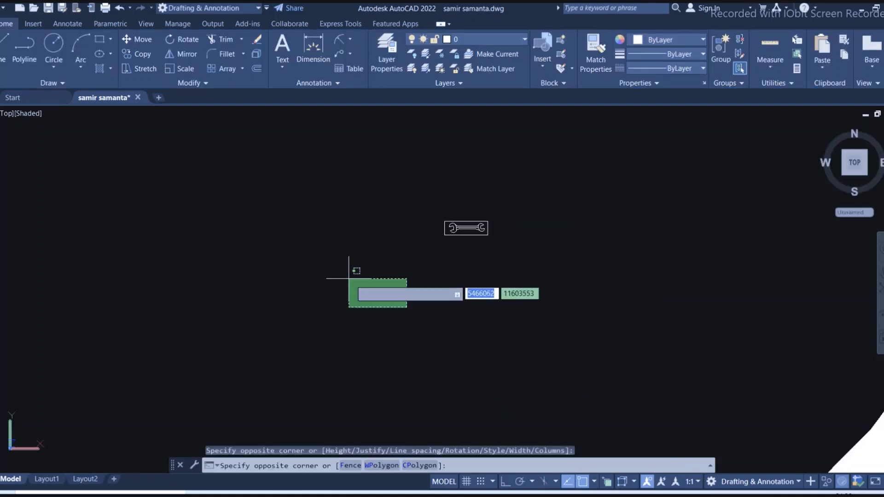
Set the height of the whole "16/ 17 spaners" text to 1000
scroll(406, 258, up, 5)
double_click(467, 288)
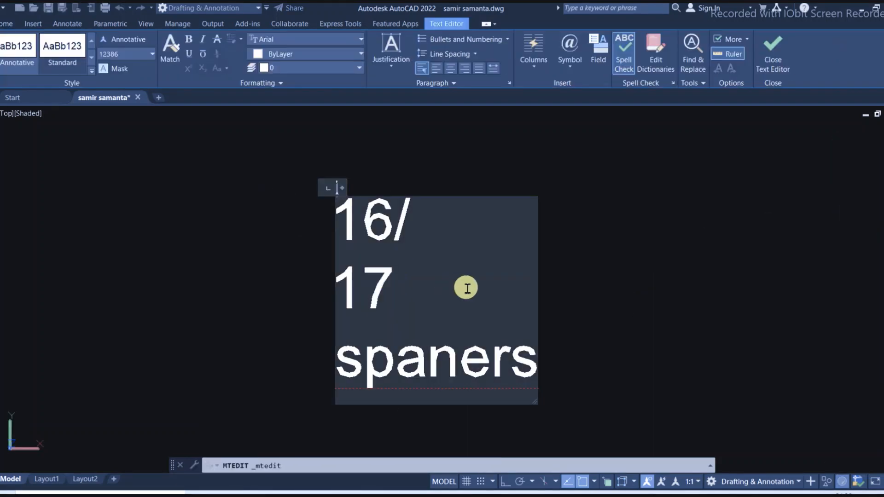
drag(411, 357, 207, 49)
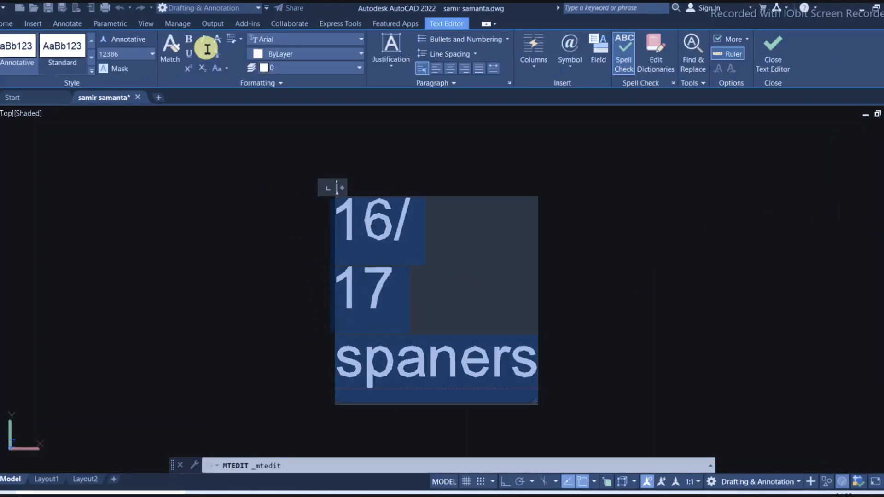
key(Delete)
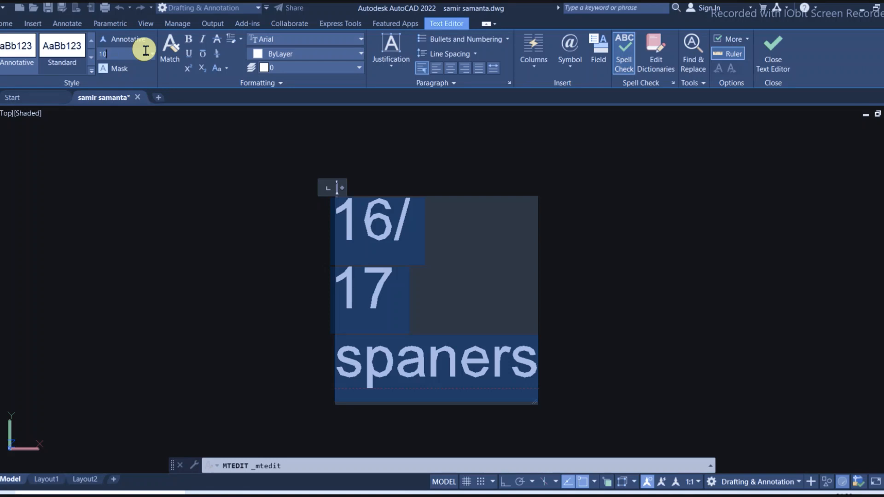
click(349, 260)
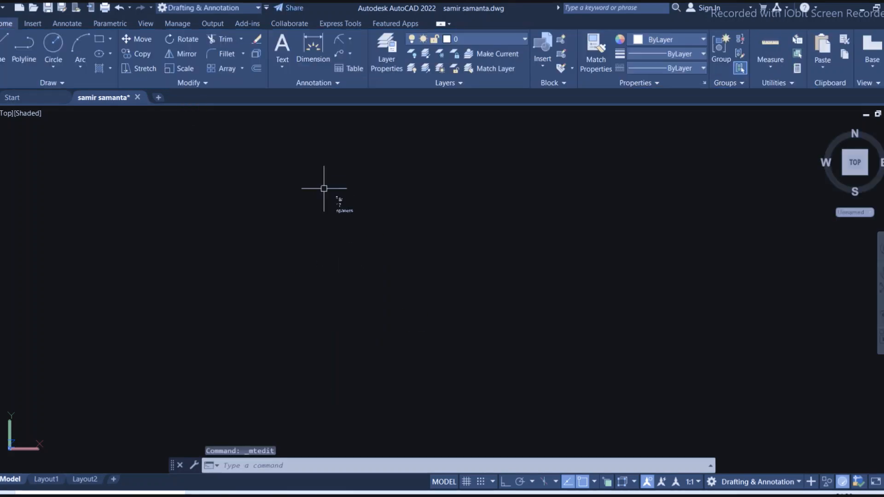
Reduce the height of the whole "16/ 17 spaners" text to 500 and again to a much smaller value
scroll(341, 194, up, 6)
scroll(300, 197, down, 3)
scroll(269, 141, up, 10)
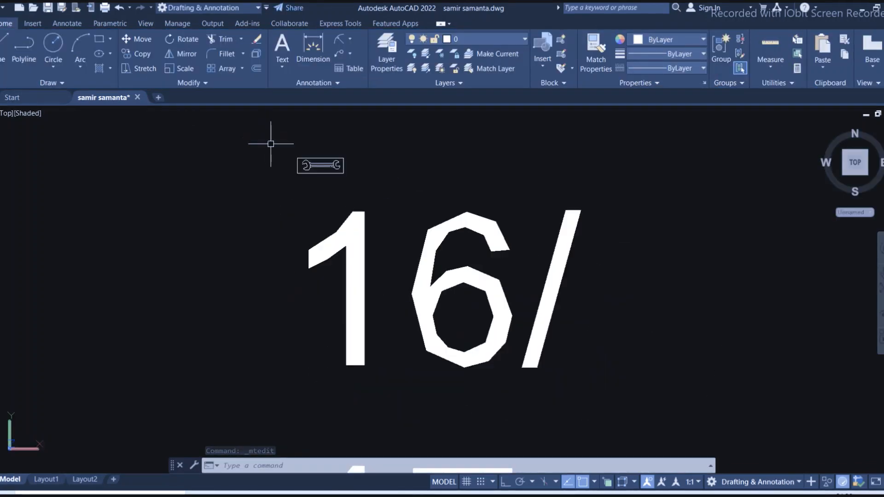
scroll(272, 152, down, 12)
scroll(288, 157, up, 2)
click(293, 167)
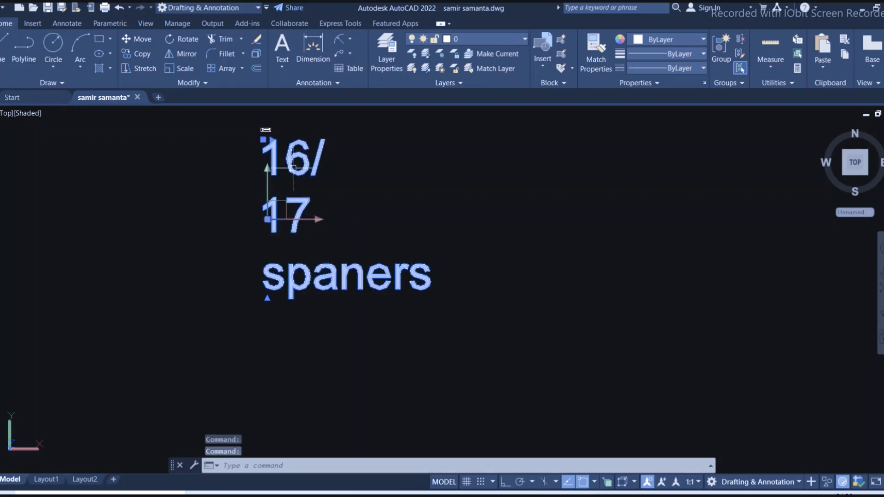
double_click(381, 262)
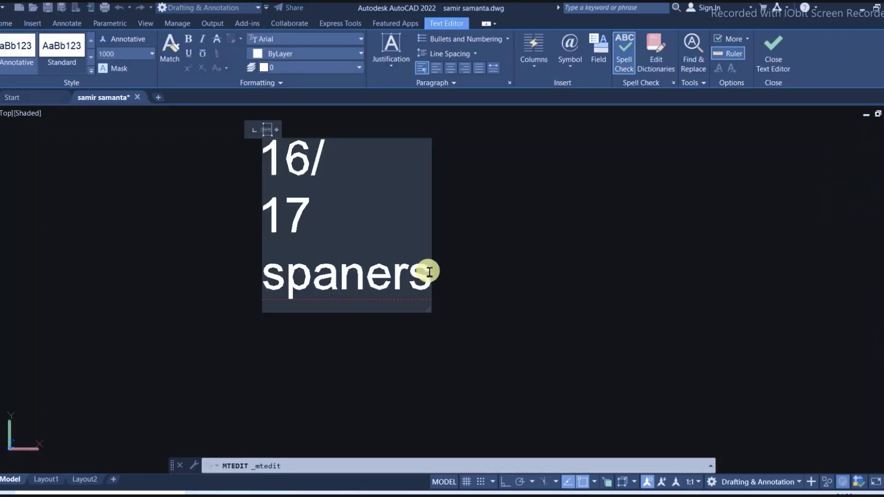
drag(424, 272, 291, 267)
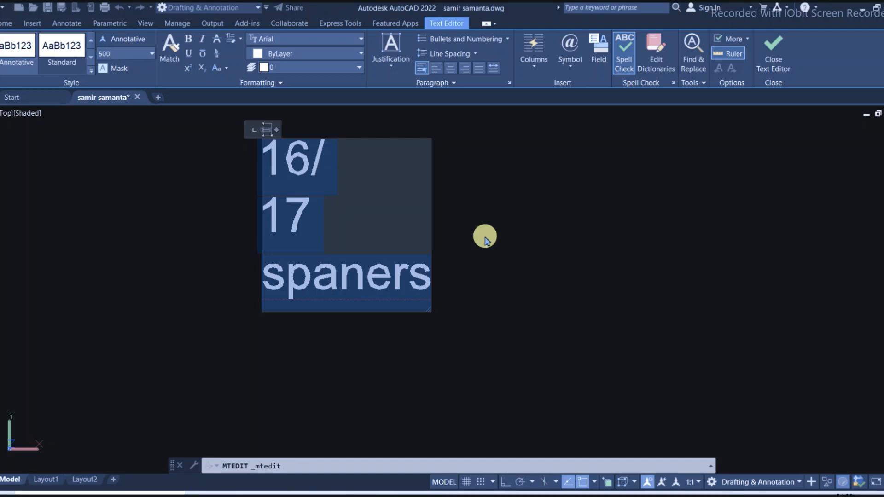
scroll(535, 257, down, 2)
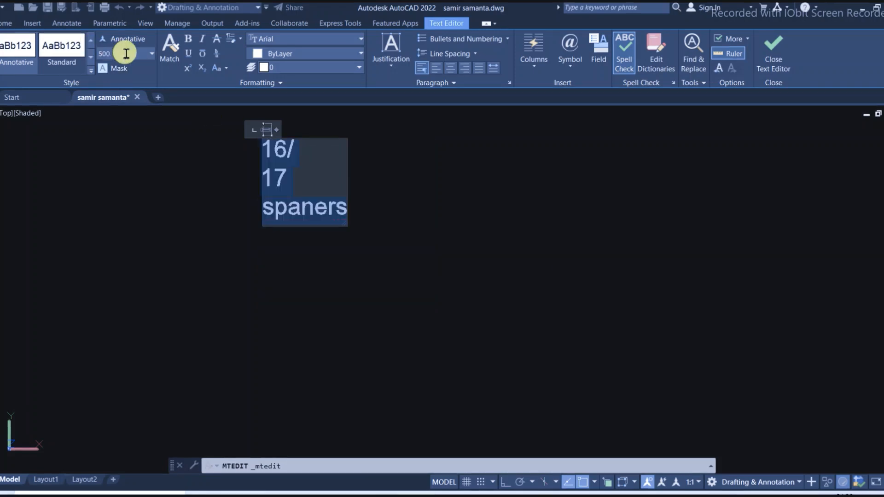
key(Return)
click(452, 233)
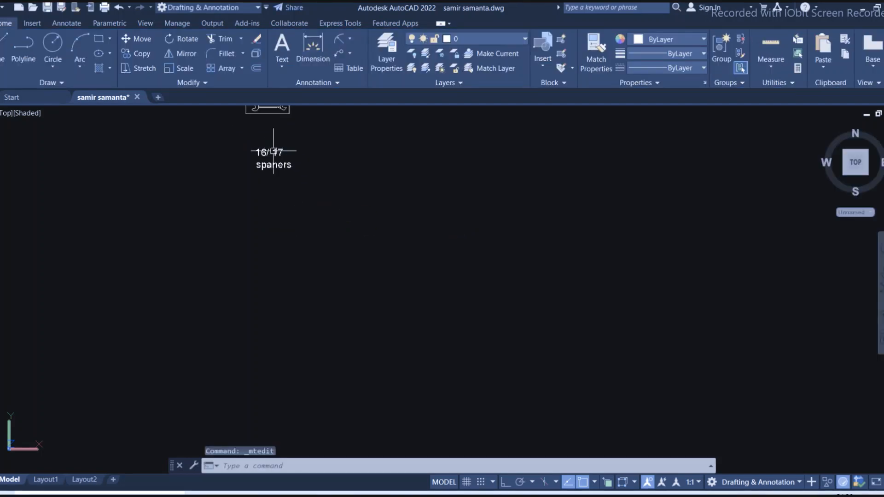
Reduce the height of the whole "16/ 17 spaners" text further so that it fits on one line
scroll(248, 133, up, 4)
scroll(280, 188, down, 1)
scroll(286, 241, up, 4)
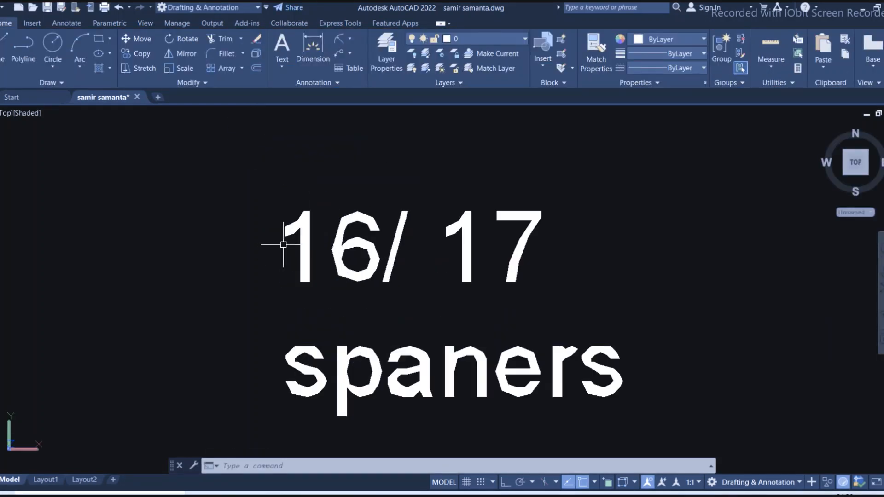
scroll(293, 246, down, 4)
double_click(357, 275)
drag(411, 297, 278, 263)
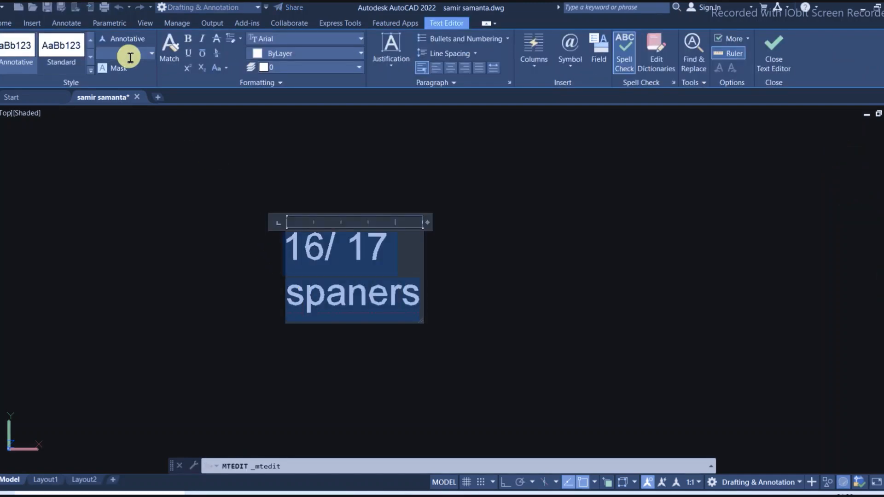
key(Return)
click(336, 220)
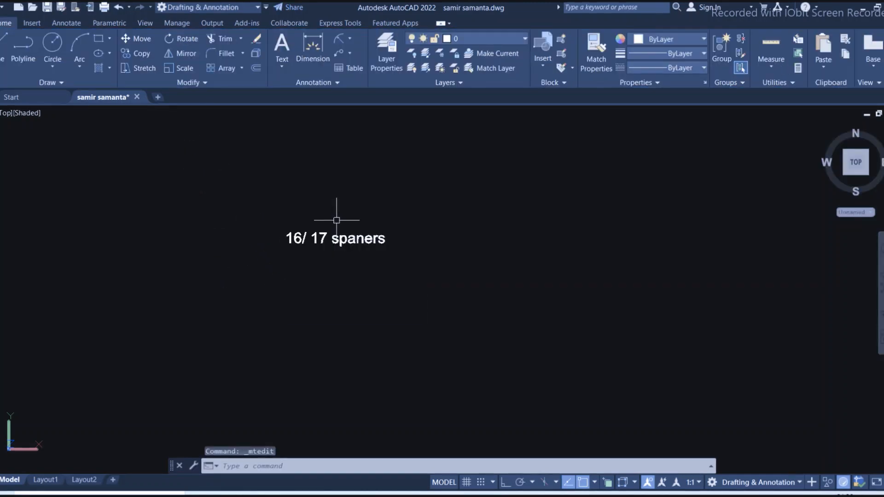
Move the "16/ 17 spaners" text inside the rectangular frame, just below the spanner's handle
text(m)
key(Return)
scroll(343, 228, up, 6)
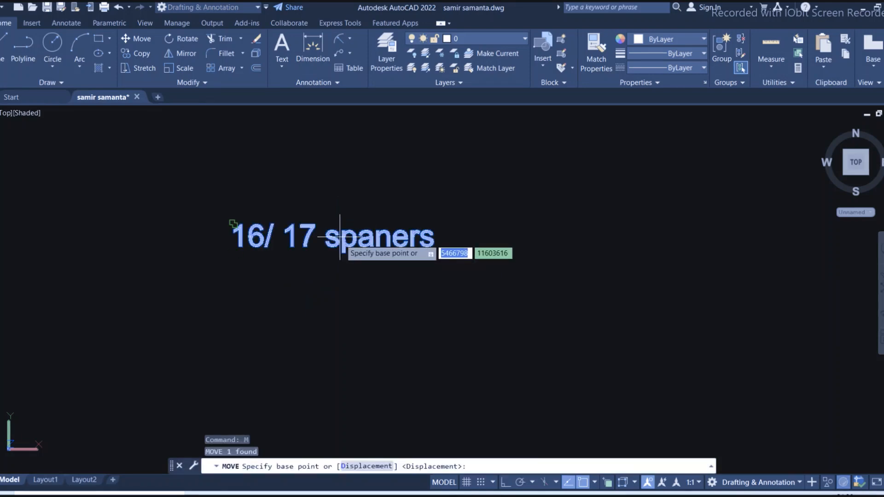
click(346, 205)
scroll(347, 205, down, 8)
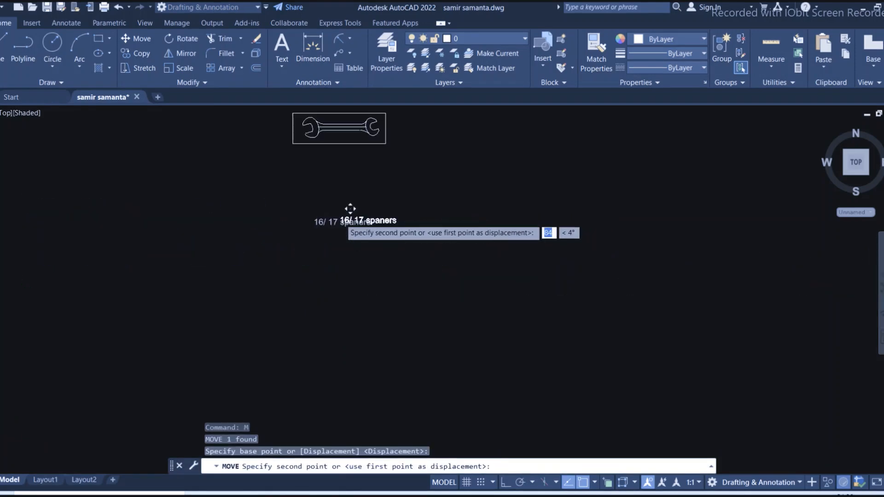
scroll(371, 156, up, 8)
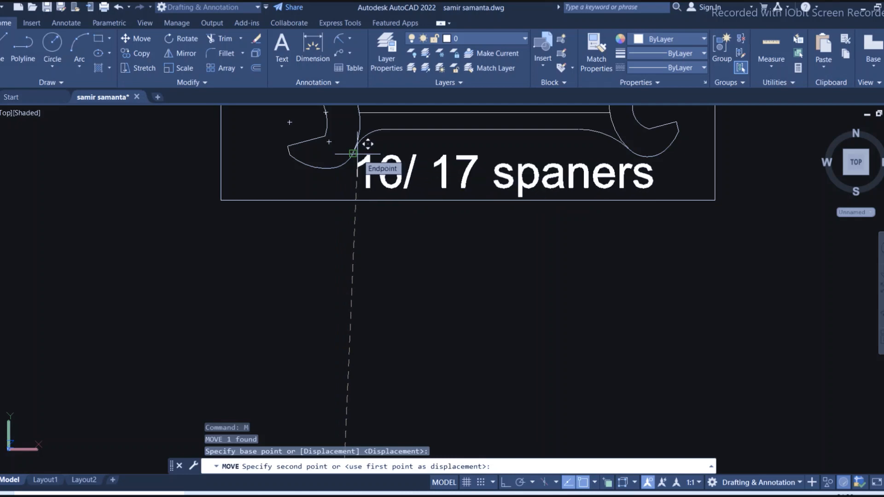
click(362, 146)
scroll(439, 291, down, 5)
scroll(513, 240, up, 3)
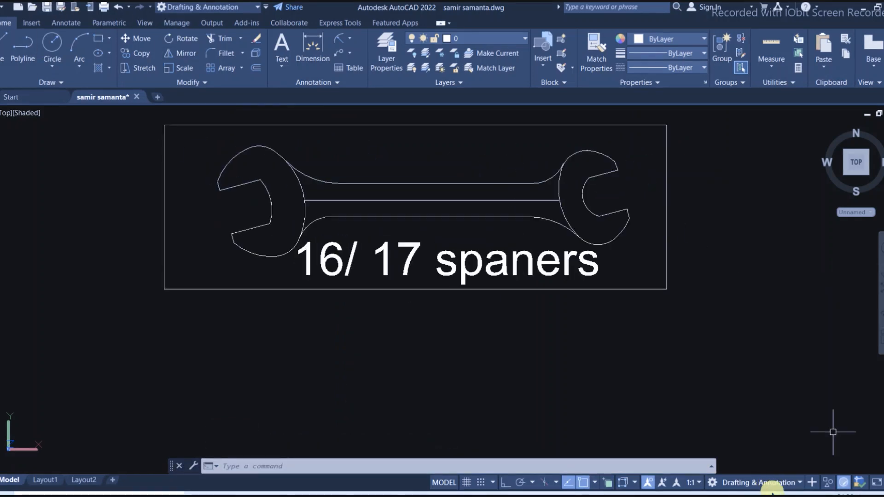
click(326, 48)
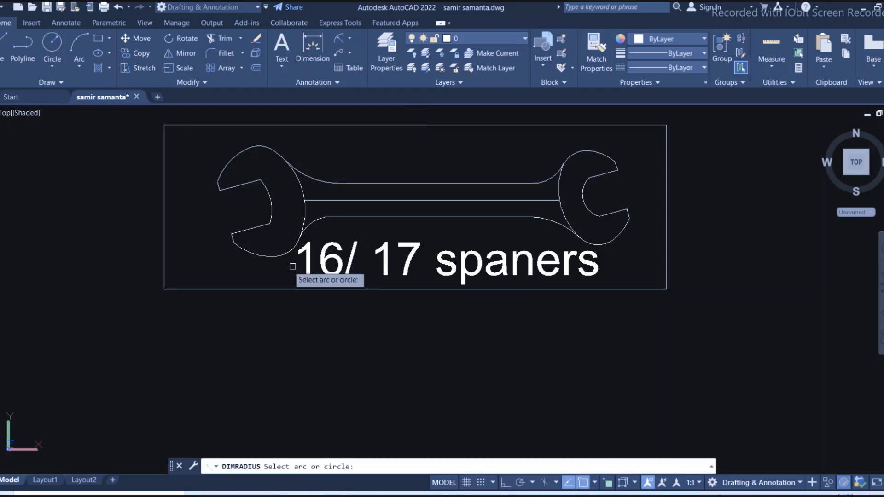
click(240, 252)
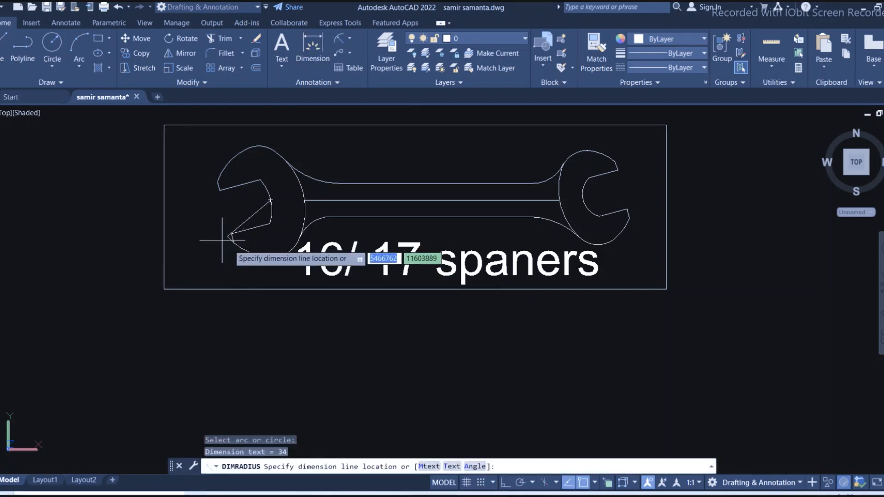
key(Escape)
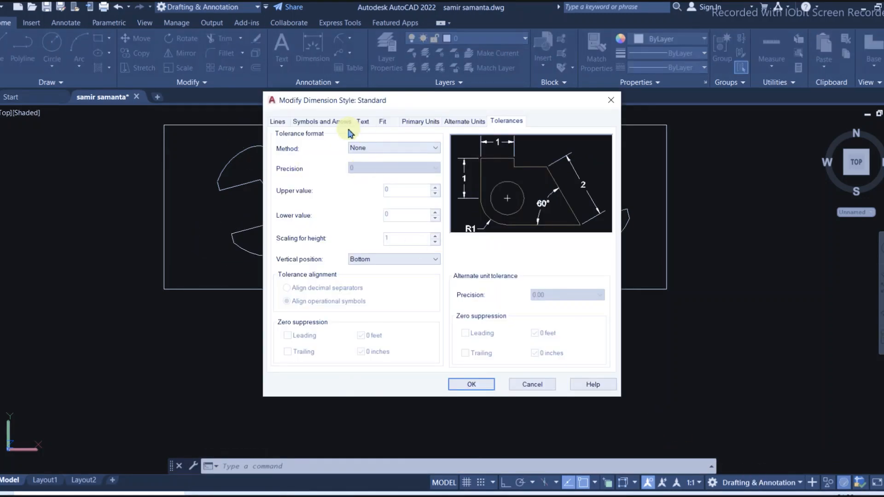
Set the Standard dimension style's text height to 20, enlarge its arrow size and make the style current
click(364, 121)
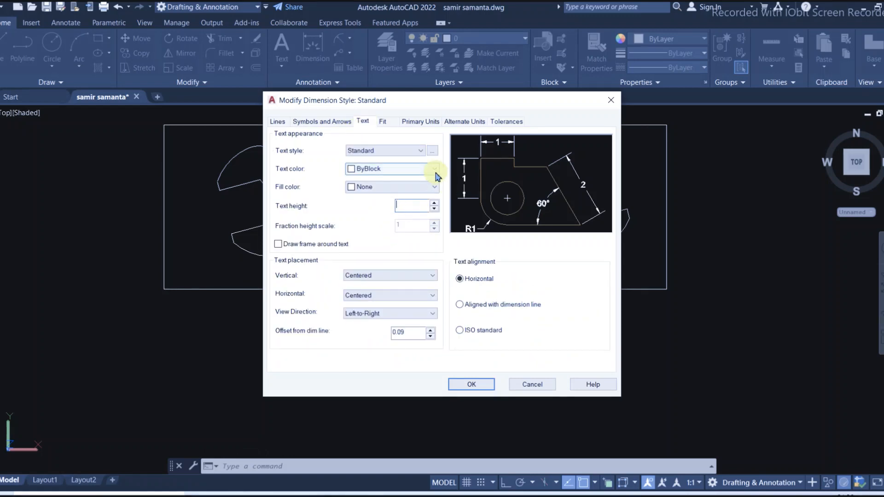
text(20)
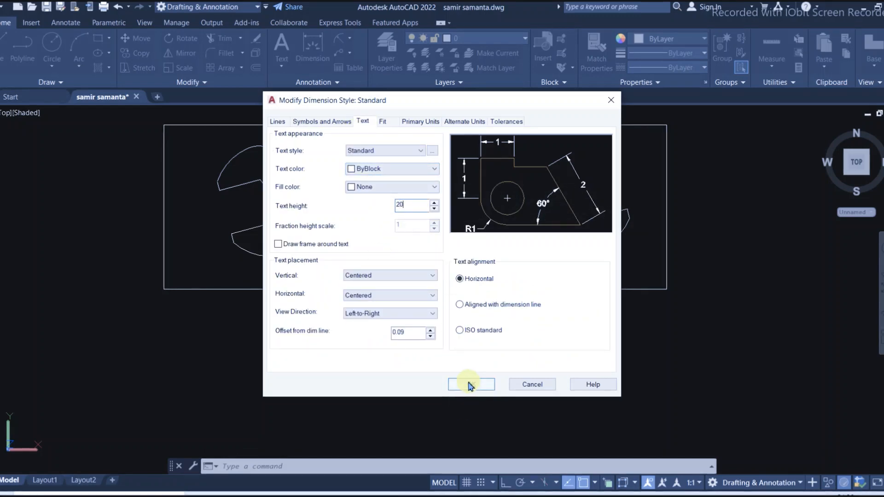
click(322, 122)
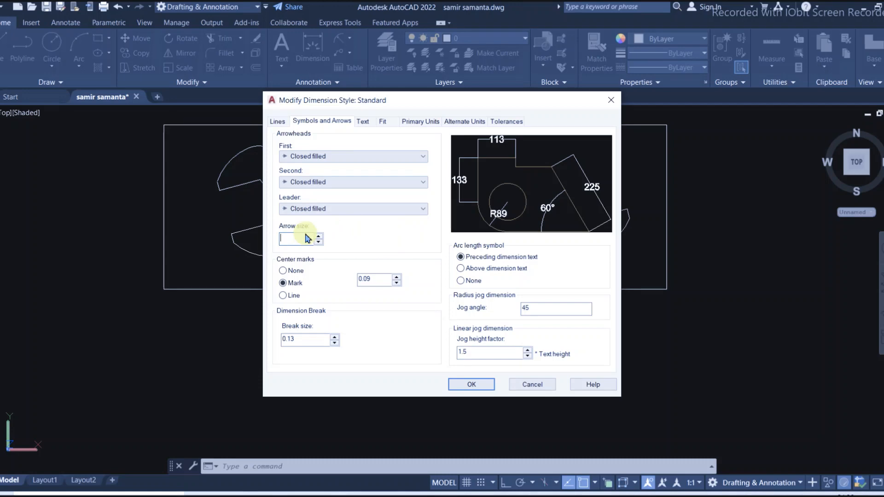
click(488, 389)
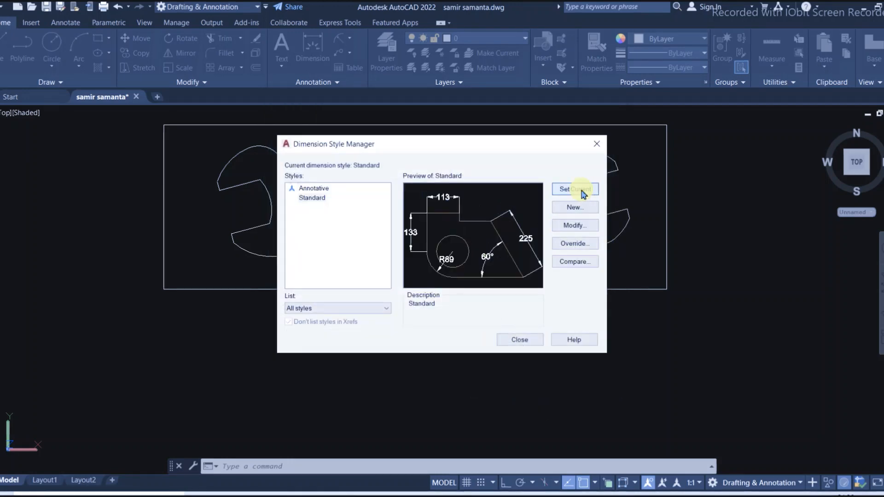
click(519, 345)
Dimension the radius of the left head's outer arc beside the handle, placing the text above the handle
scroll(304, 162, up, 3)
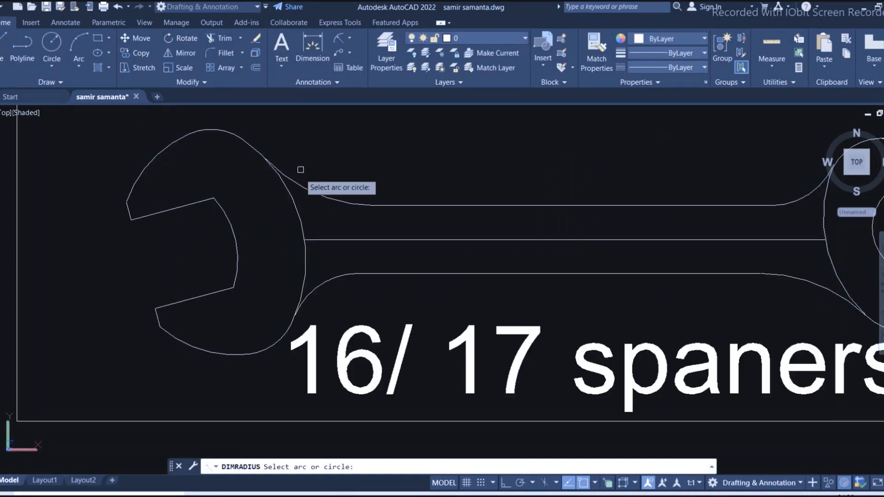
click(294, 205)
click(472, 136)
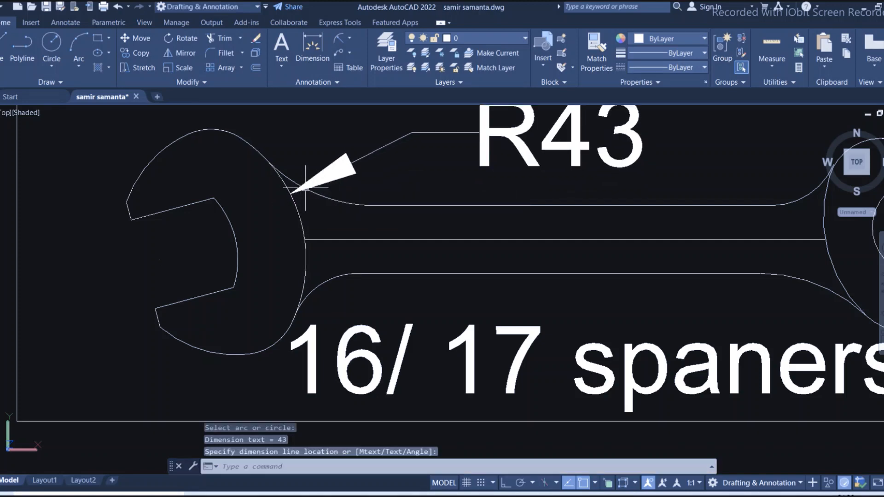
Dimension the radius of the right head's inner jaw arc, placing the text above and to the right of the head
scroll(189, 170, down, 4)
key(Return)
scroll(410, 186, up, 3)
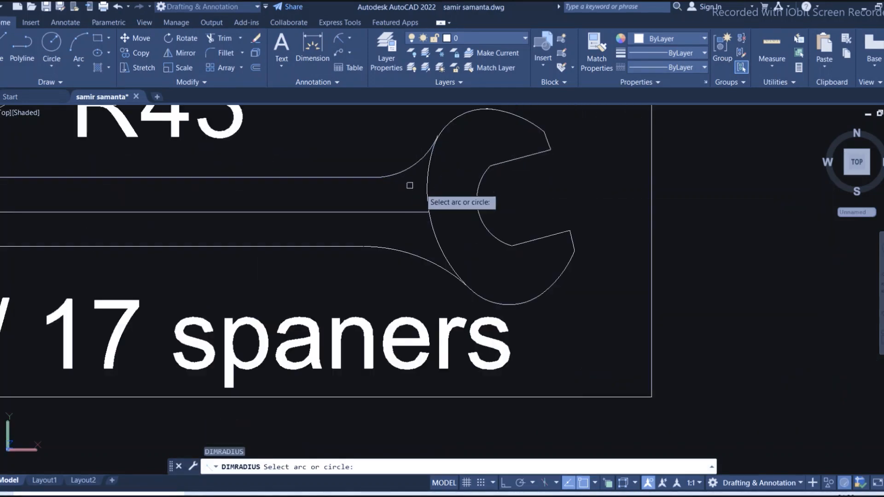
click(477, 197)
scroll(483, 184, down, 4)
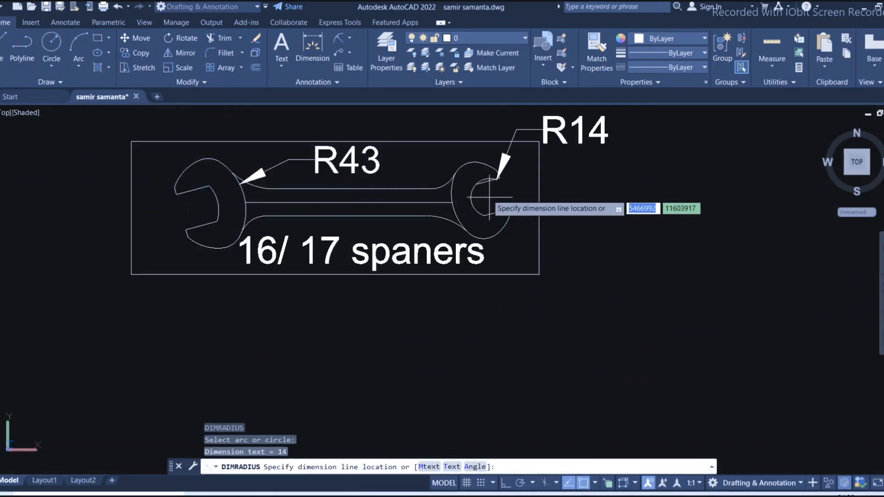
click(490, 174)
Dimension the radius of the lower fillet between the handle and the right head, placing the text below the head
key(Return)
scroll(410, 217, up, 3)
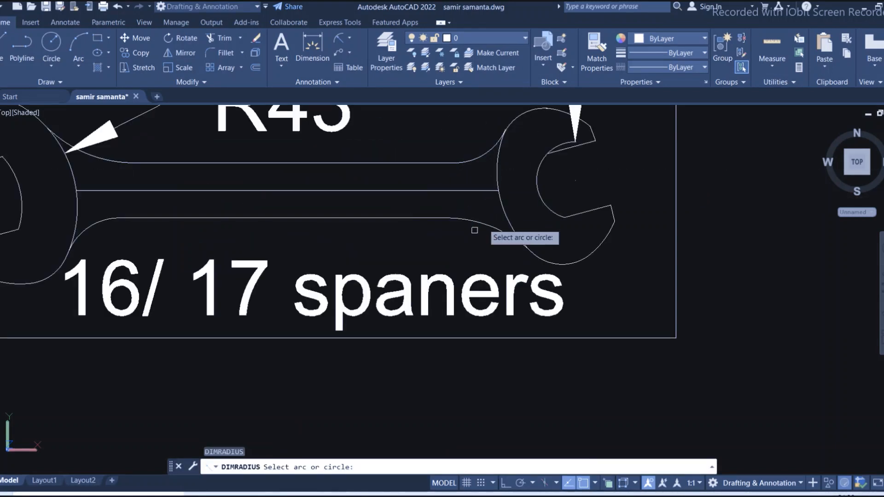
click(441, 223)
scroll(441, 222, down, 3)
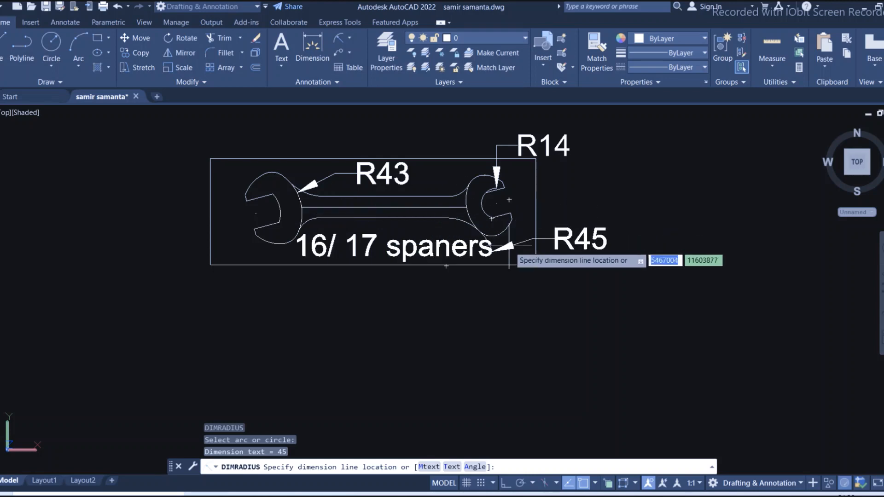
click(524, 255)
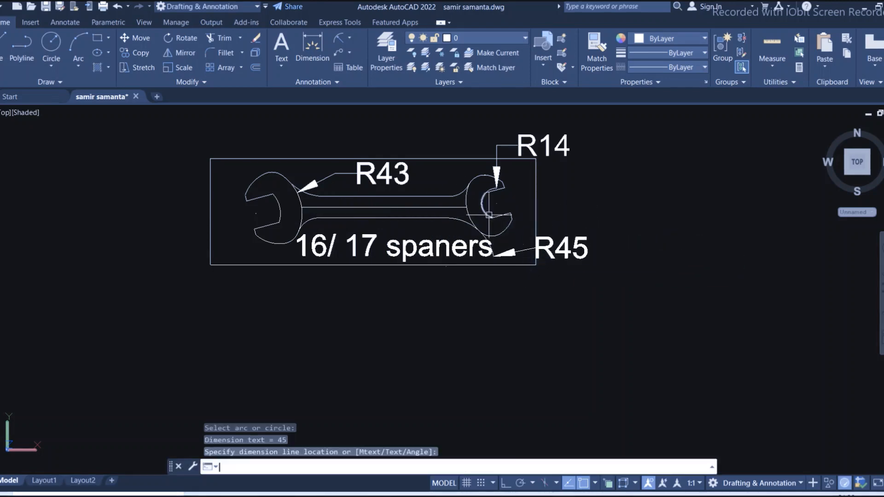
Dimension the radius of the upper fillet between the handle and the right head, and erase the rectangular frame around the spanner
click(457, 187)
key(Escape)
key(Return)
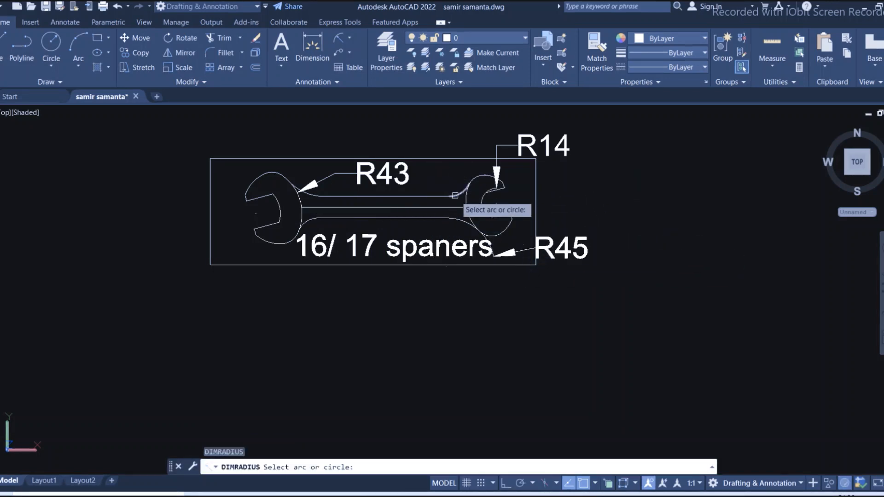
click(458, 197)
scroll(449, 162, down, 3)
click(419, 141)
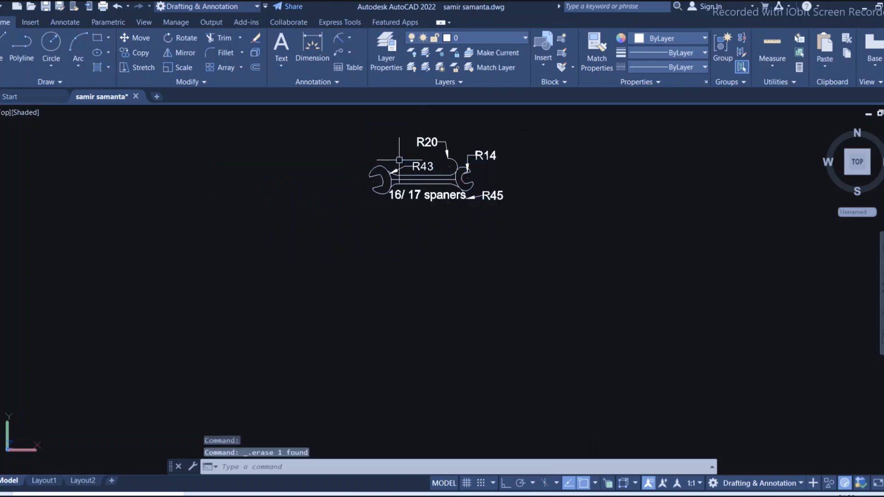
scroll(386, 138, up, 3)
key(Delete)
scroll(312, 185, up, 3)
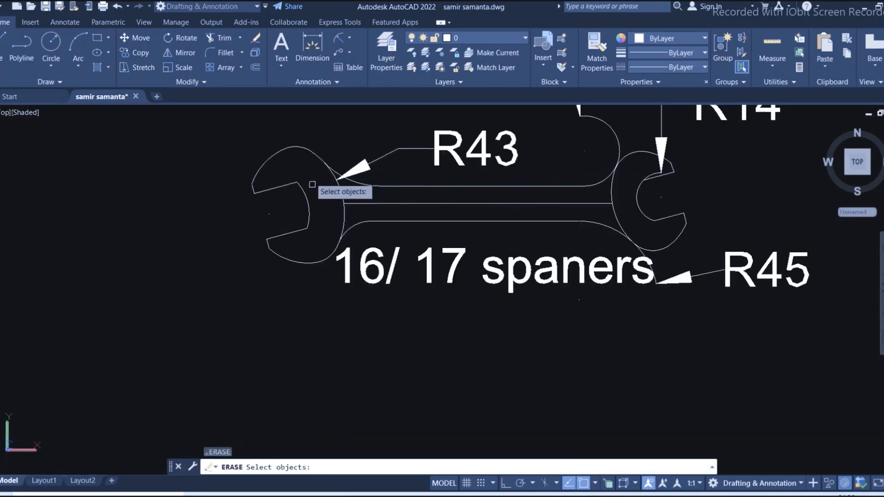
click(266, 157)
key(Escape)
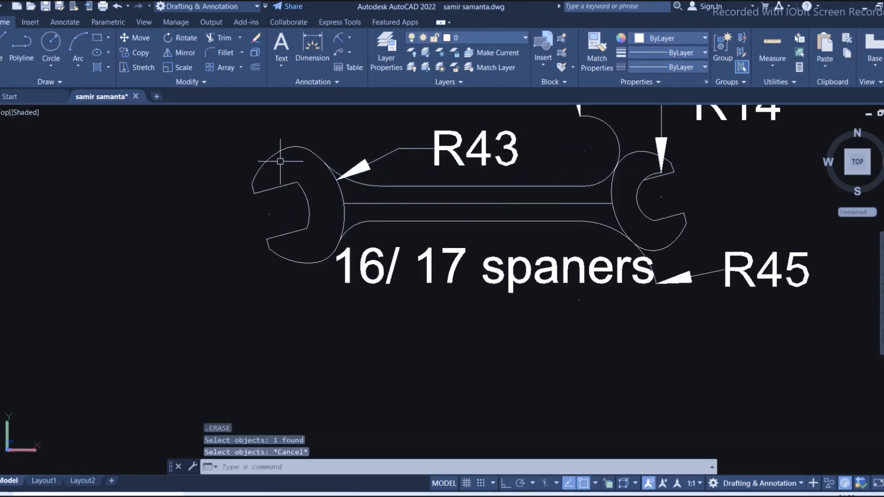
Dimension the radius of the left head's upper corner fillet, placing the text to the left of the head
click(339, 38)
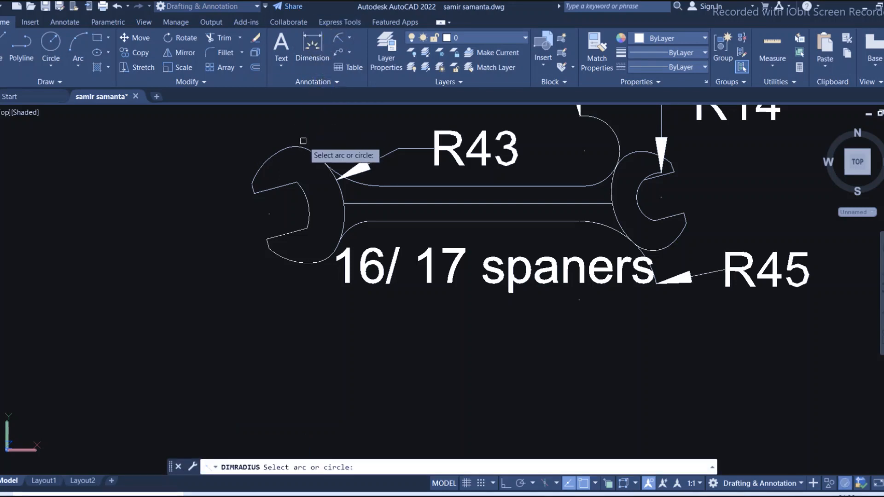
click(290, 148)
click(199, 166)
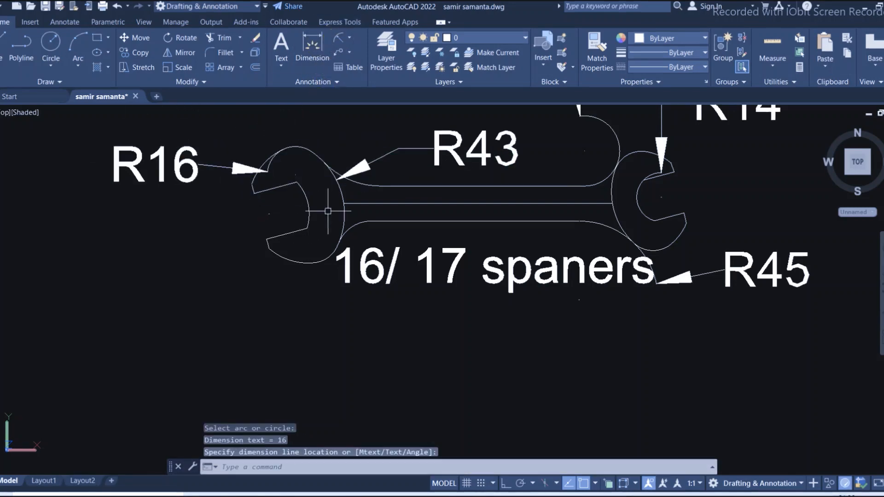
Add a second radius dimension to the right head's inner jaw arc, placing the text to the right of the head
key(Return)
scroll(313, 210, down, 2)
click(514, 195)
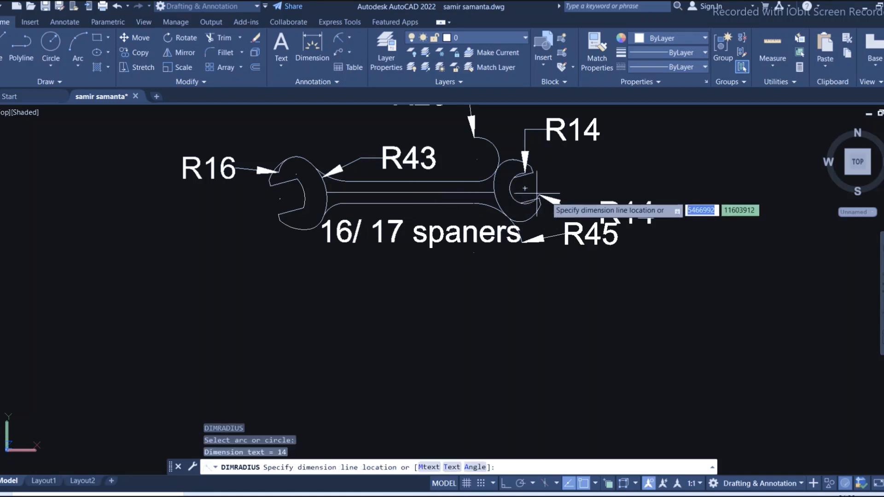
click(581, 181)
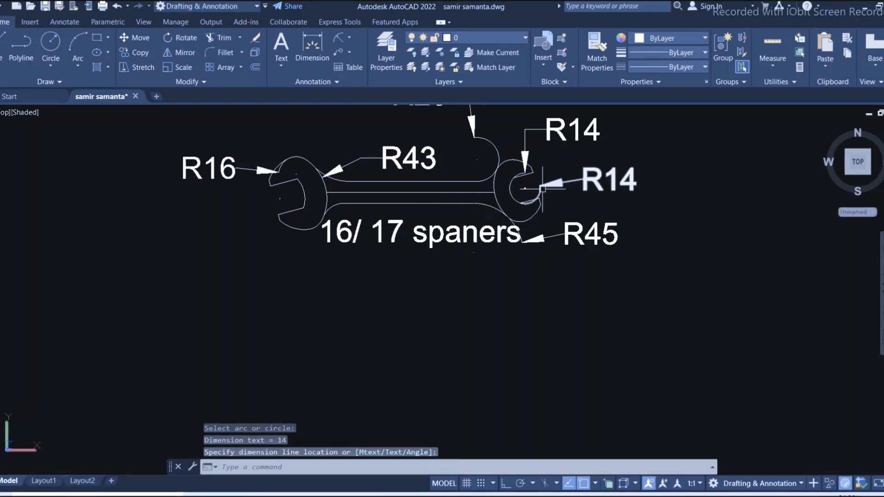
Erase the second radius dimension whose text sits beside the right head's open jaw
scroll(543, 188, up, 3)
click(525, 203)
key(Delete)
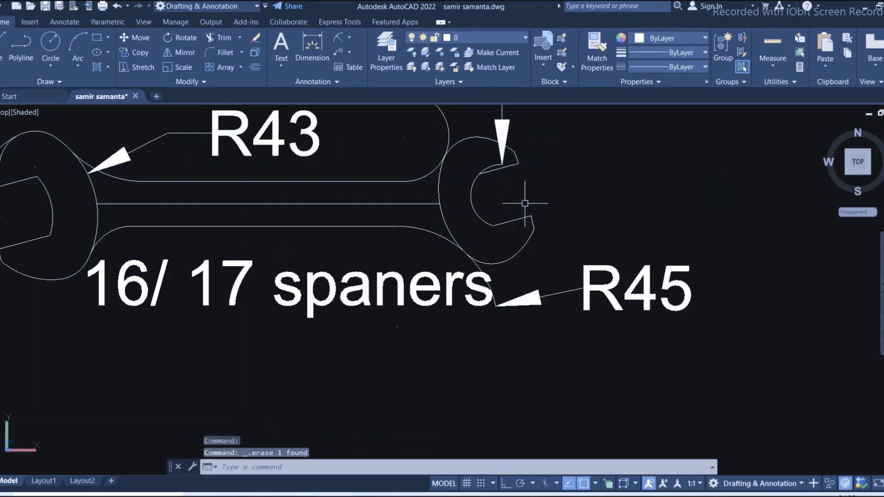
Dimension the radius of the right head's inner jaw arc with the text over the handle, and erase the handle's centreline
click(339, 39)
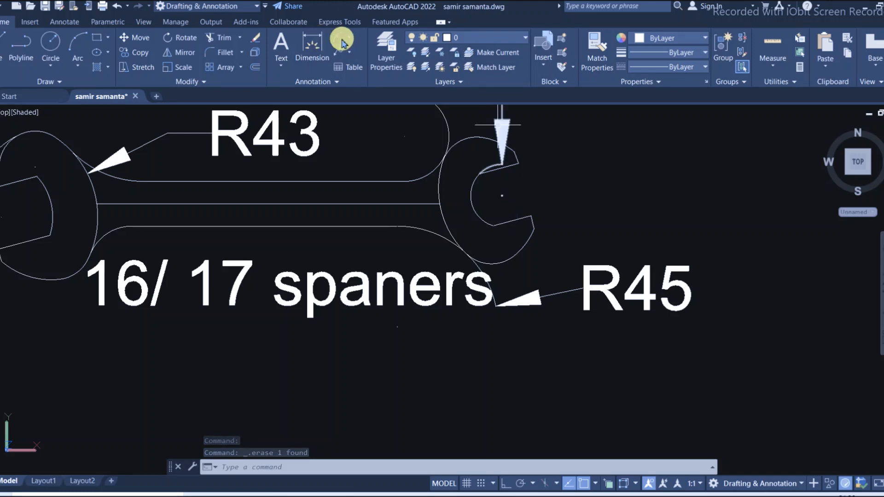
click(471, 203)
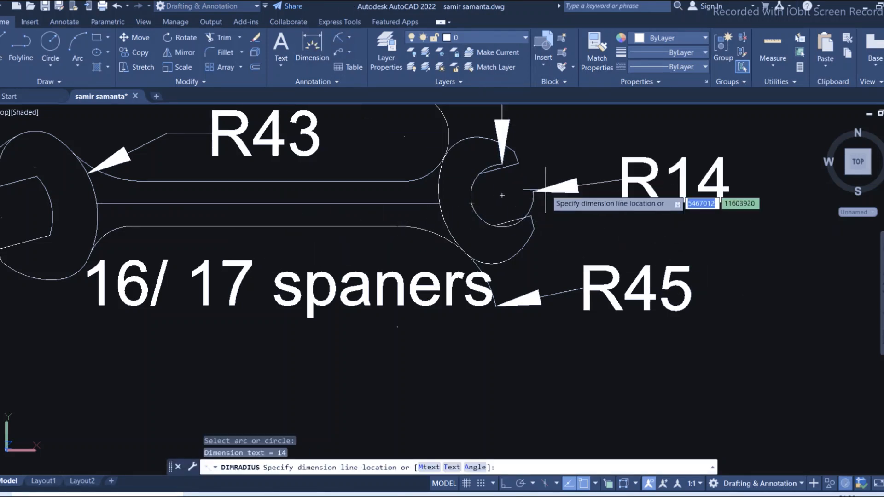
scroll(447, 175, down, 4)
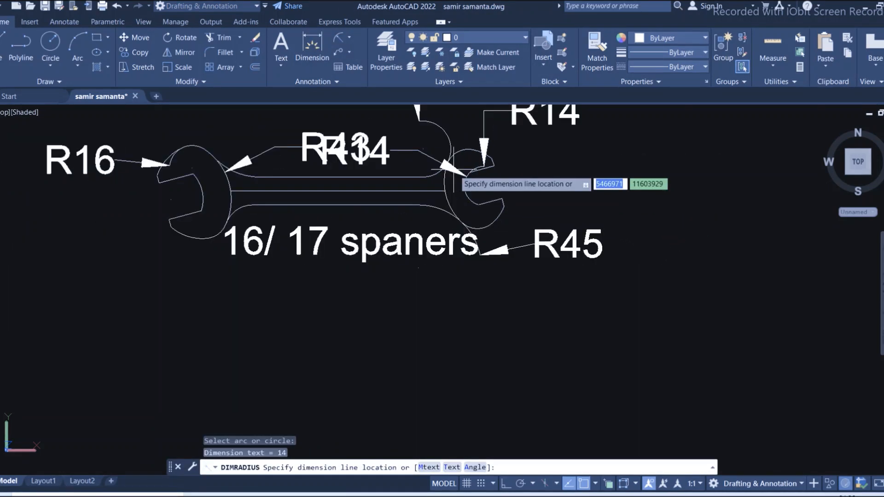
scroll(477, 160, up, 3)
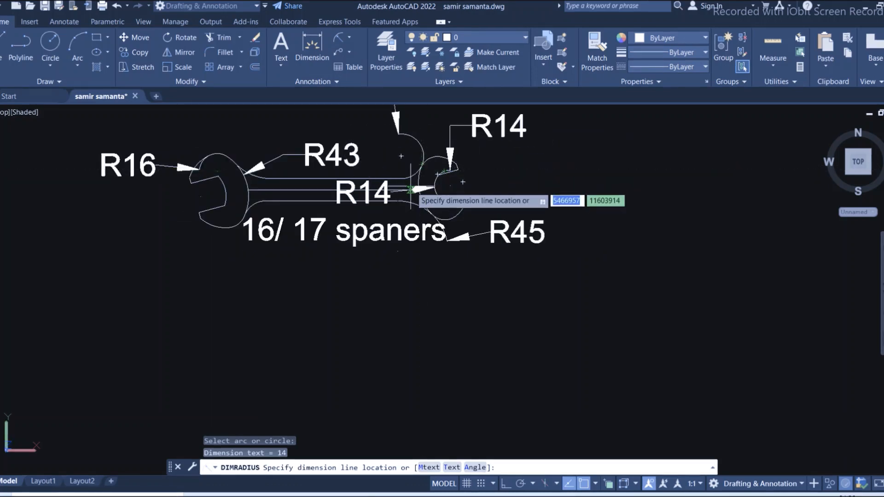
click(409, 188)
click(315, 186)
key(Delete)
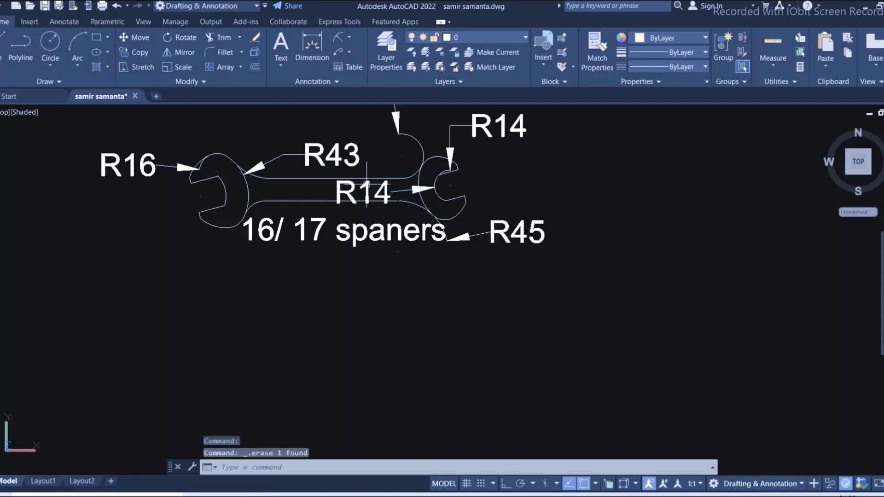
Add a horizontal linear dimension between the inner jaw arcs of the two heads, placing it above the spanner
scroll(346, 268, down, 2)
scroll(217, 240, up, 4)
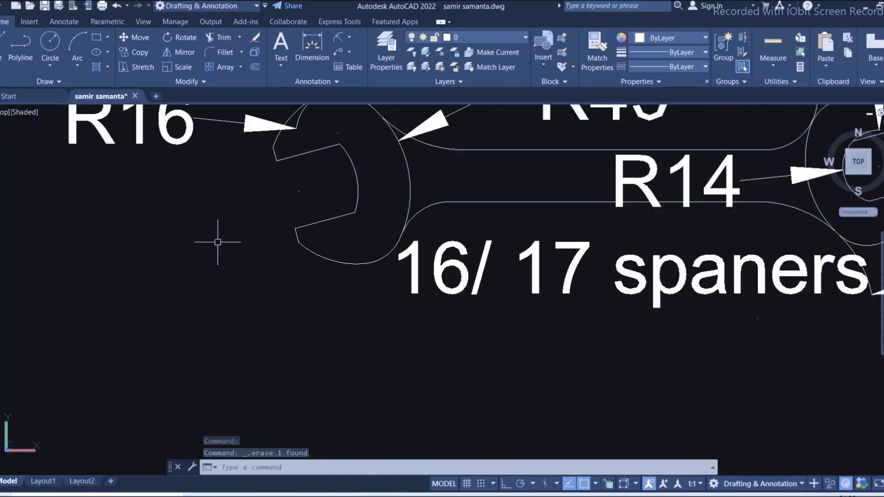
scroll(326, 240, down, 2)
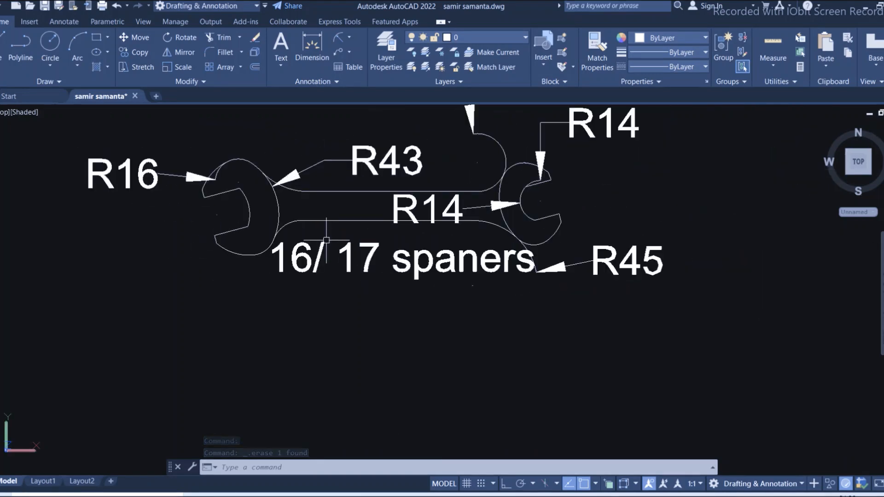
click(350, 42)
click(349, 37)
click(363, 62)
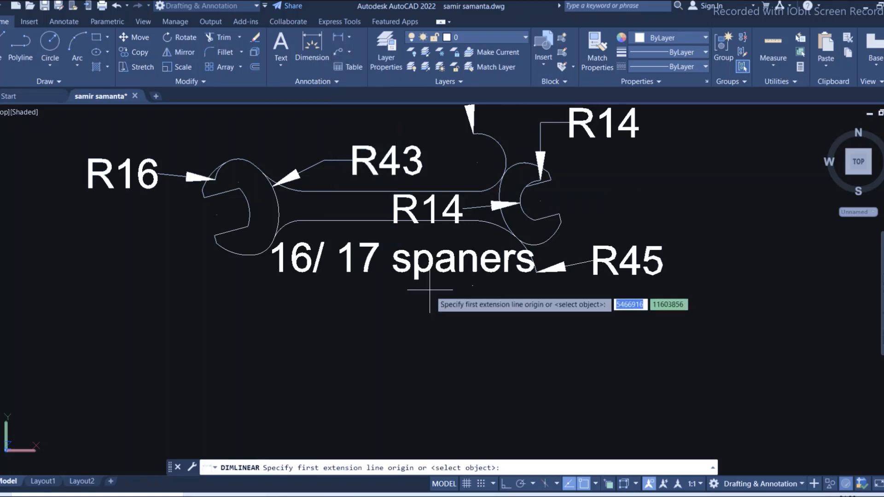
scroll(323, 240, down, 2)
scroll(281, 223, up, 4)
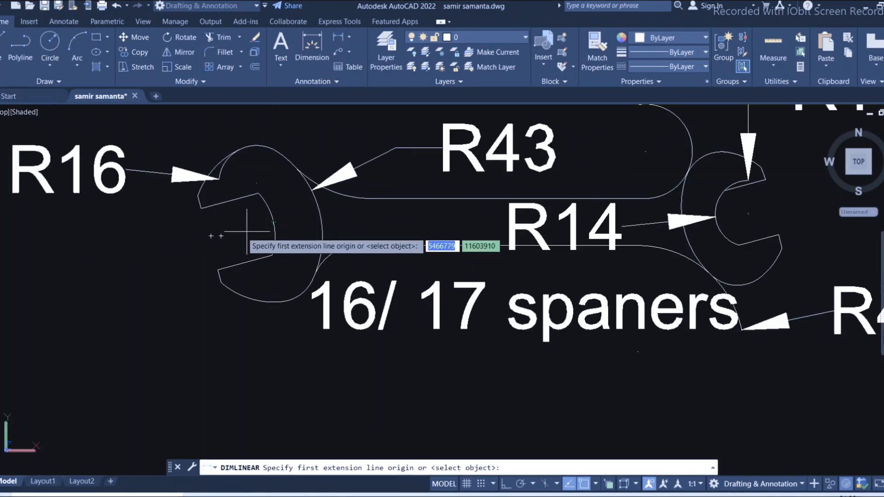
click(274, 225)
scroll(274, 221, down, 4)
scroll(524, 220, up, 3)
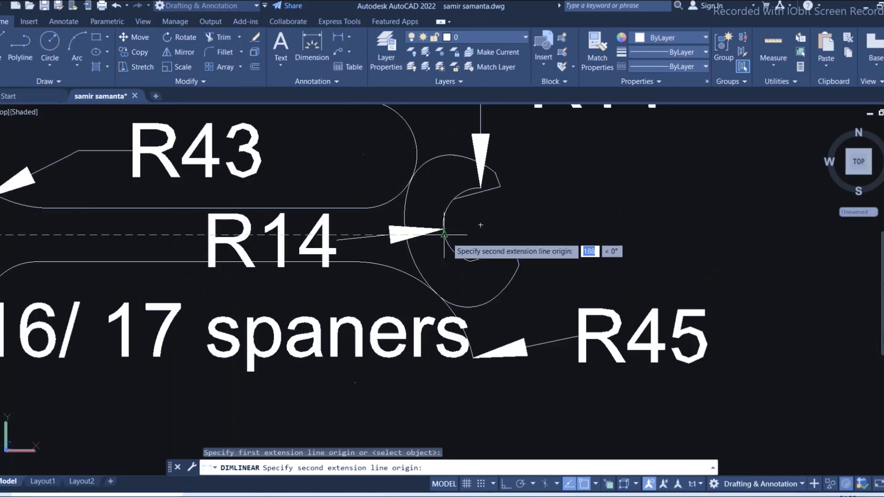
click(445, 232)
scroll(456, 233, down, 6)
click(453, 195)
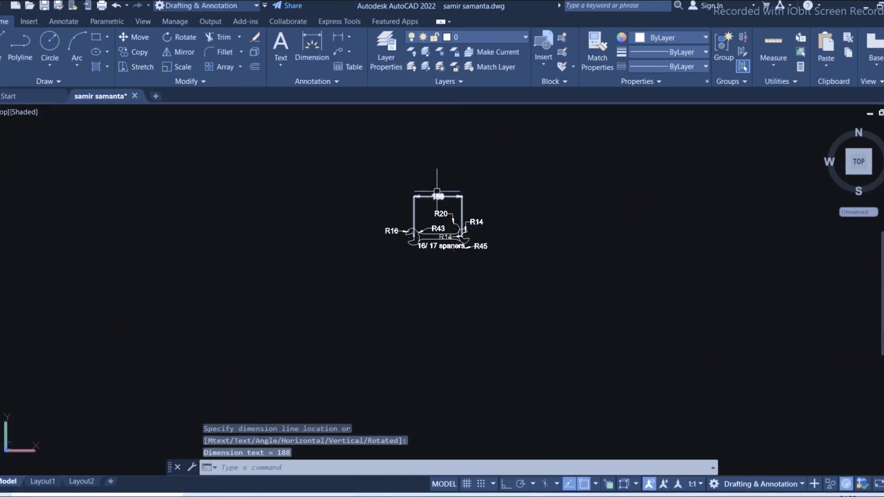
Inspect the dimensioned spanner, checking the overall layout and the radius dimensions on both heads and the handle
scroll(452, 195, up, 5)
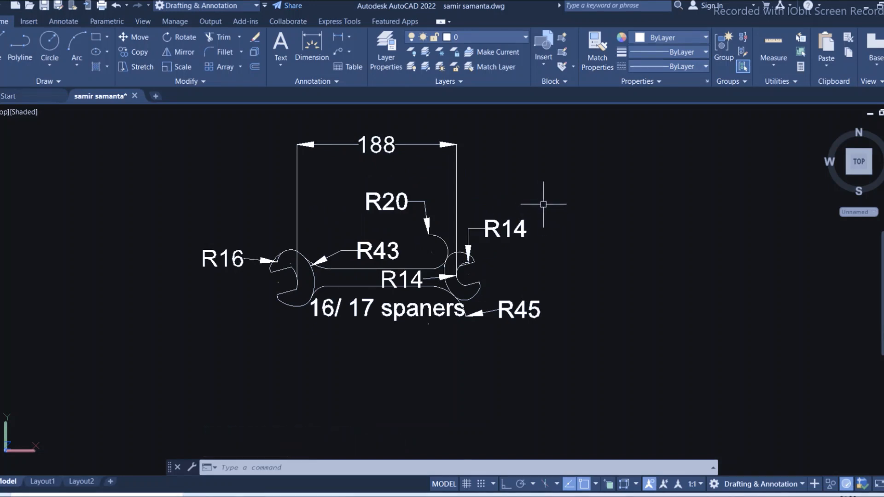
scroll(481, 217, down, 2)
scroll(493, 258, up, 2)
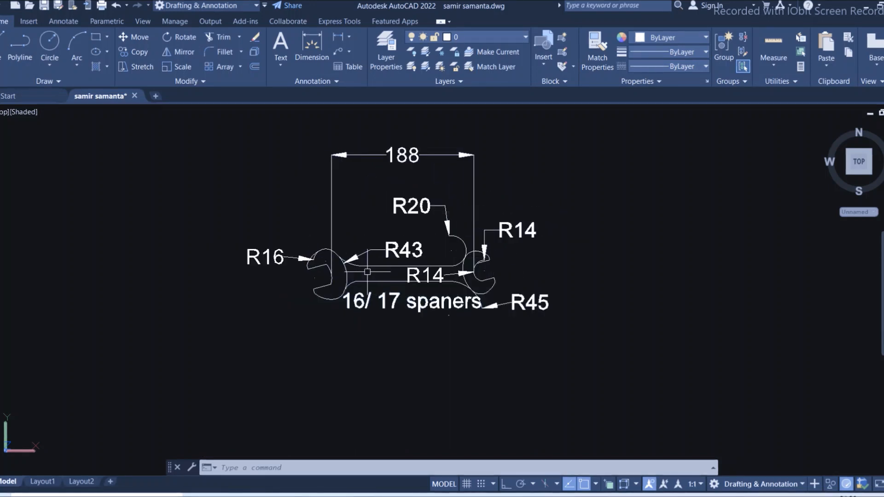
scroll(371, 266, up, 4)
scroll(310, 276, down, 4)
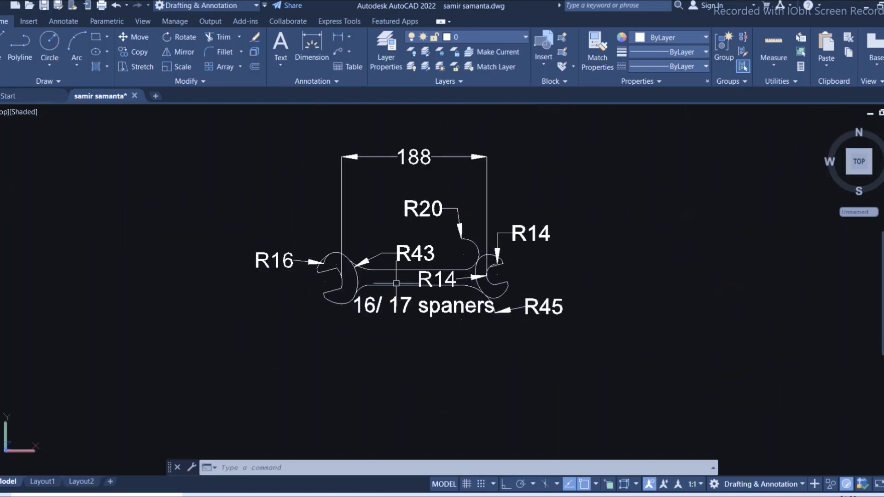
scroll(424, 385, up, 4)
scroll(426, 386, down, 3)
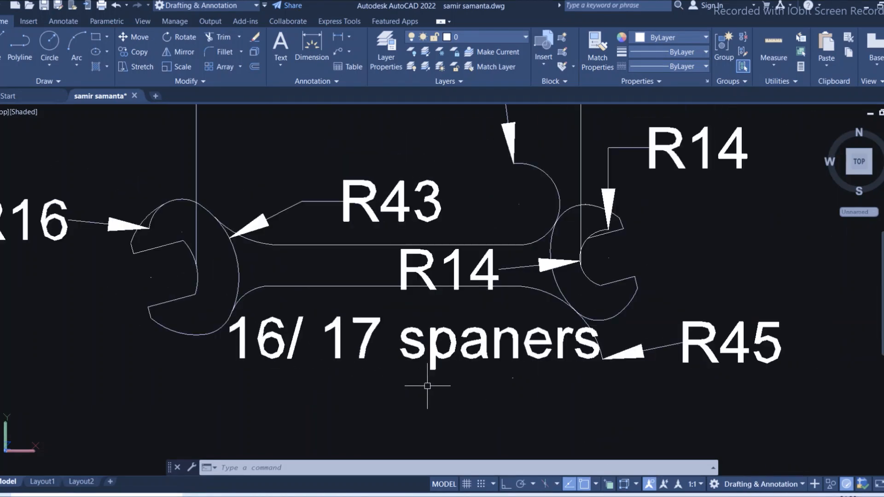
scroll(426, 387, up, 2)
scroll(437, 368, down, 1)
scroll(464, 351, up, 3)
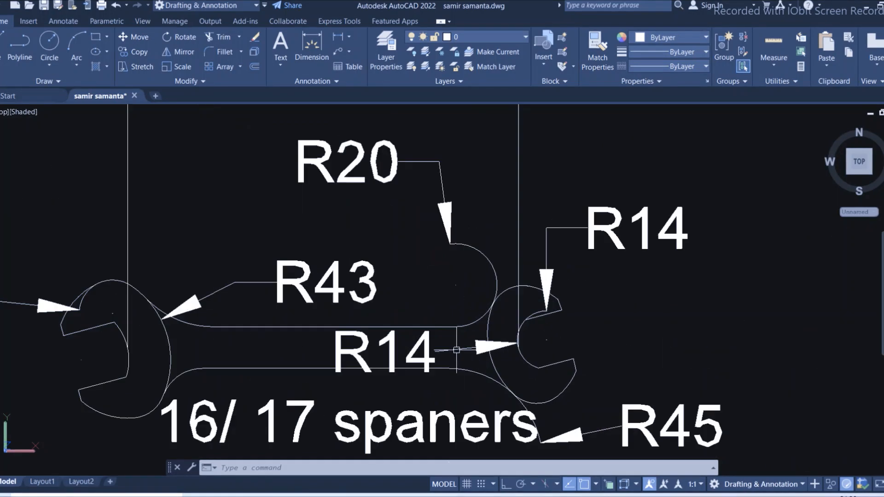
scroll(490, 288, down, 4)
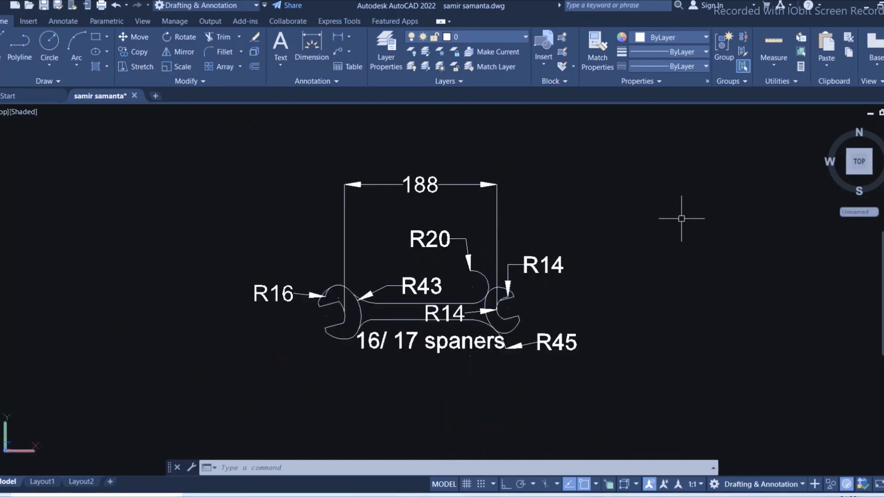
Erase the R45, R20 and upper R14 radius dimensions and the linear dimension above the spanner
key(Delete)
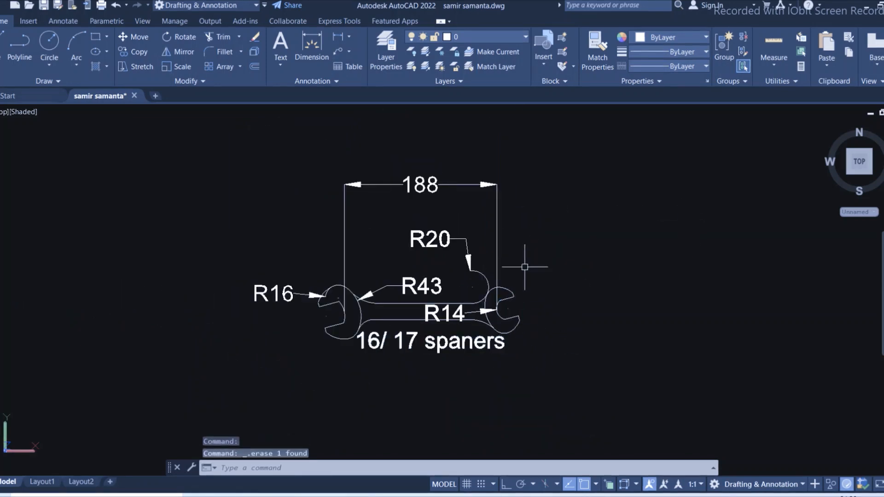
click(424, 239)
key(Delete)
click(403, 186)
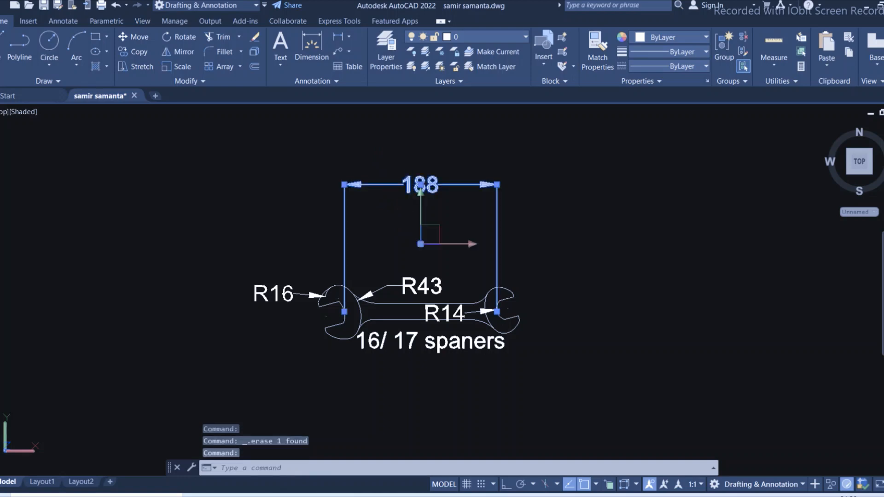
key(Delete)
Erase the remaining R16, R43 and R14 radius dimensions, leaving only the spanner outline and its label
click(272, 297)
click(313, 282)
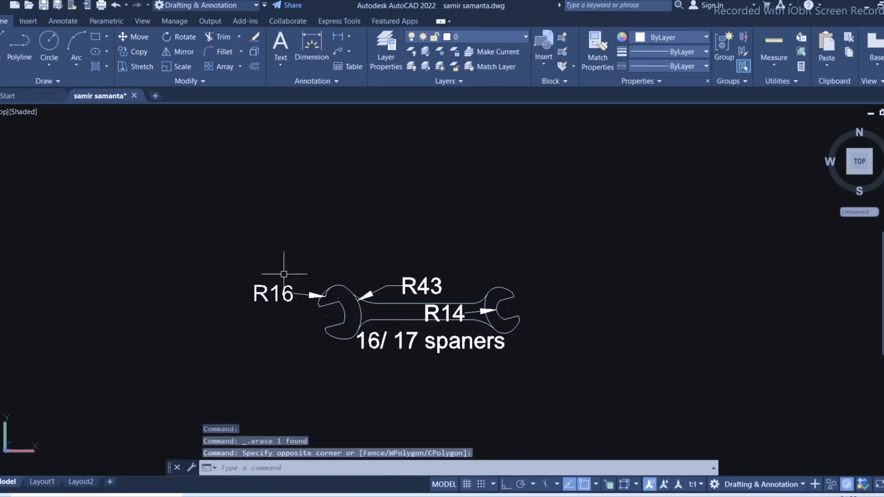
click(290, 293)
key(Delete)
click(382, 294)
key(Delete)
scroll(424, 315, up, 5)
scroll(425, 315, down, 1)
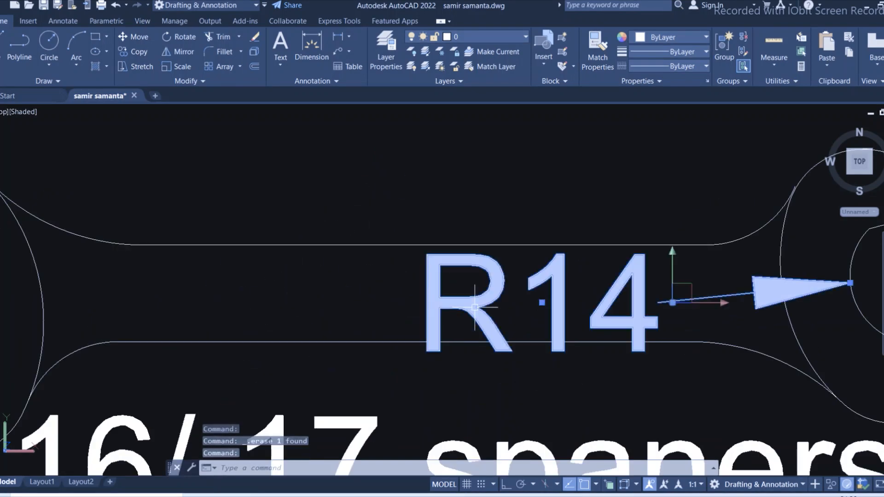
click(543, 304)
key(Delete)
scroll(407, 229, down, 5)
Draw a horizontal line under the "16/ 17 spaners" label with a 0.40 mm lineweight and ortho mode on
text(l)
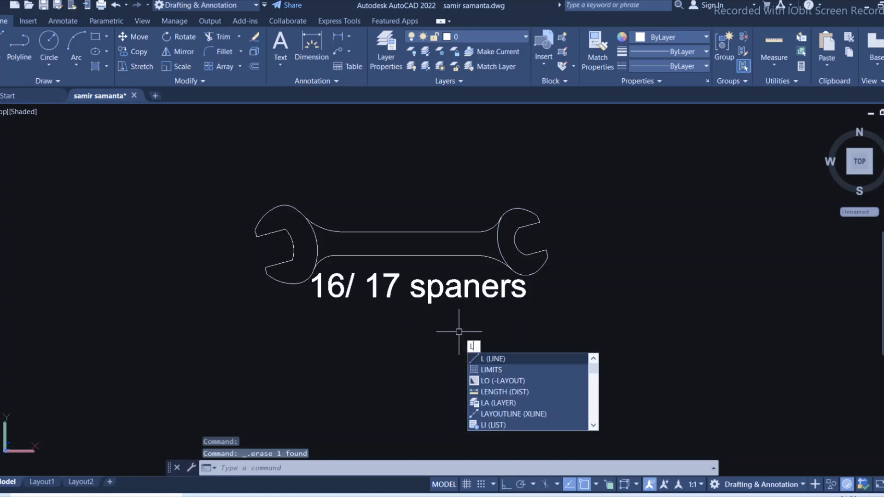
key(Return)
click(690, 52)
click(686, 210)
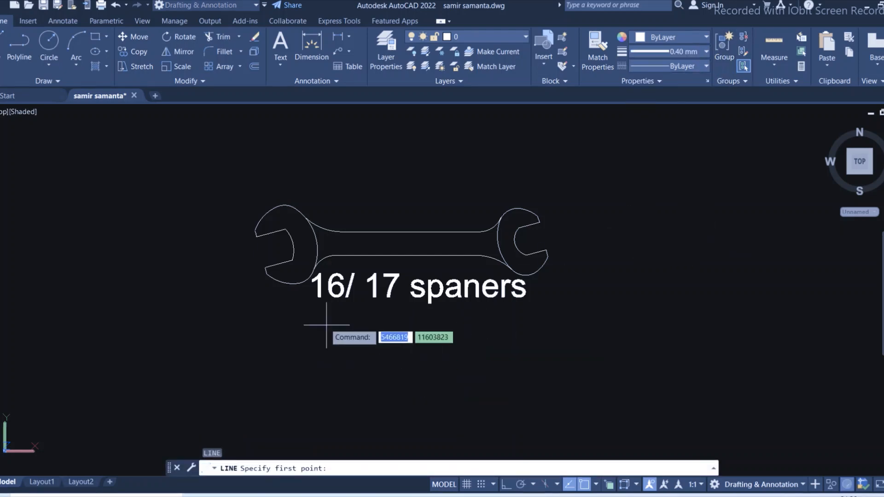
scroll(312, 316, up, 3)
click(506, 484)
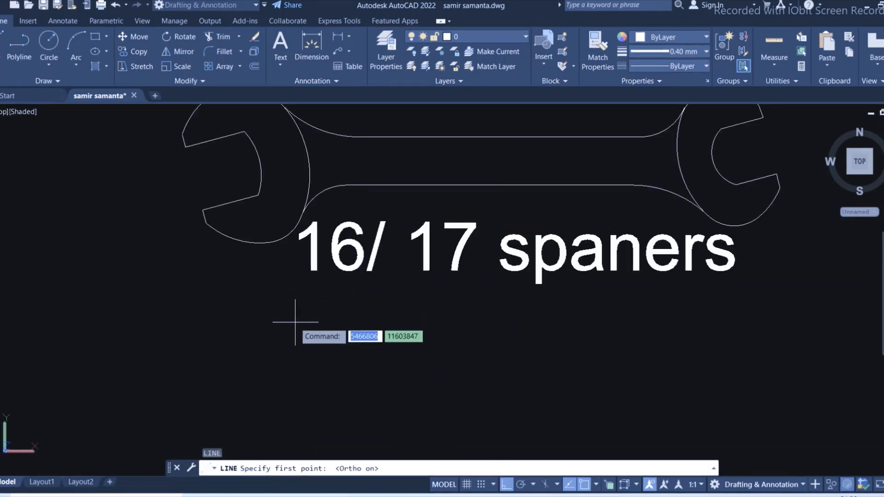
click(731, 334)
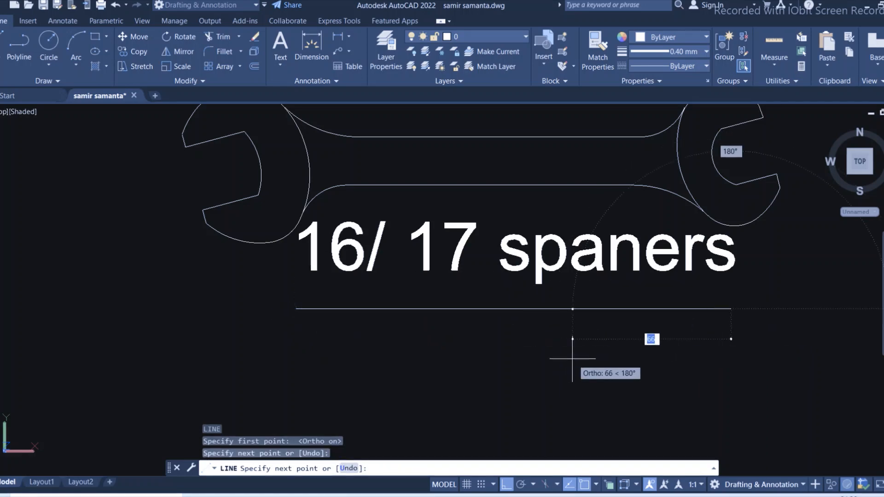
key(Return)
Draw a rectangular frame around the spanner, its label and the underline
scroll(539, 306, down, 2)
text(rec)
key(Return)
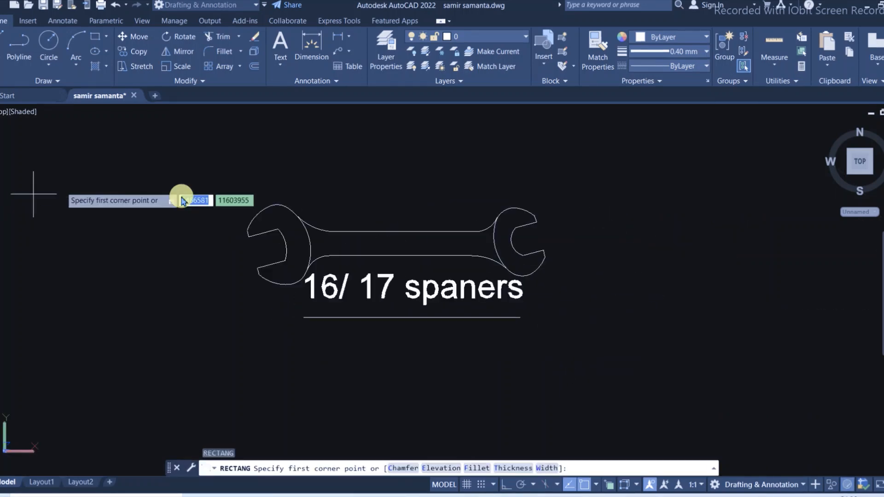
click(208, 173)
key(Escape)
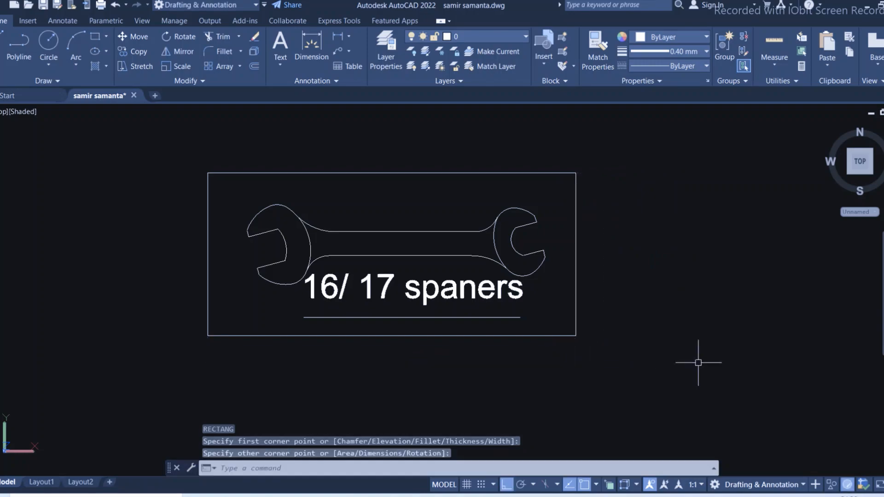